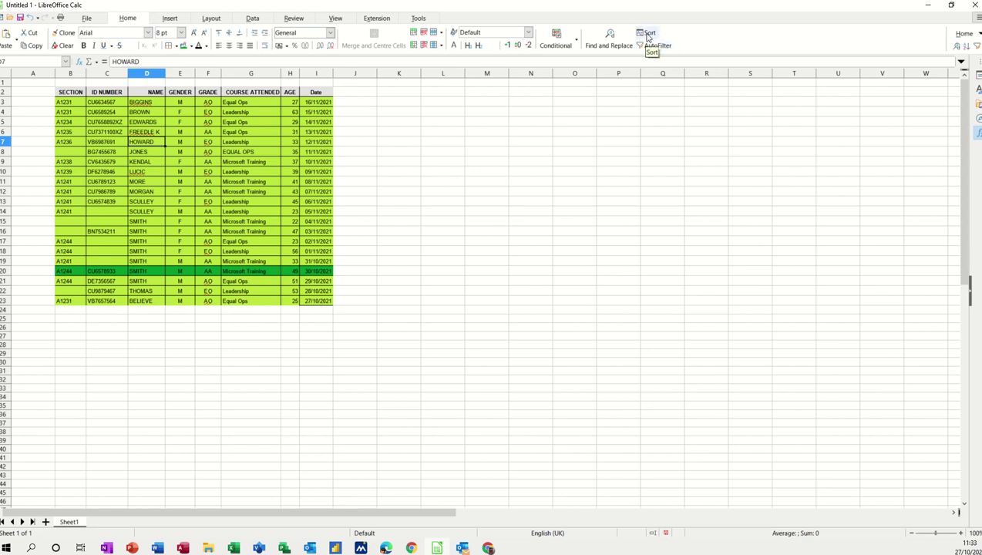
Switch the ribbon to the Data tab to reach the sort and filter tools.
click(252, 19)
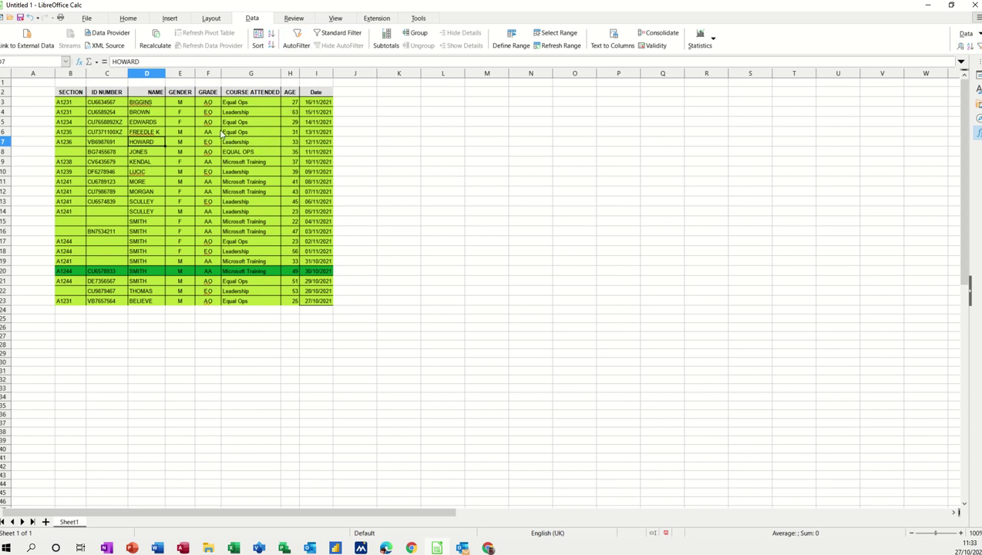
Sort the table on GENDER, toggling ascending and descending, ending descending with M rows first.
click(180, 115)
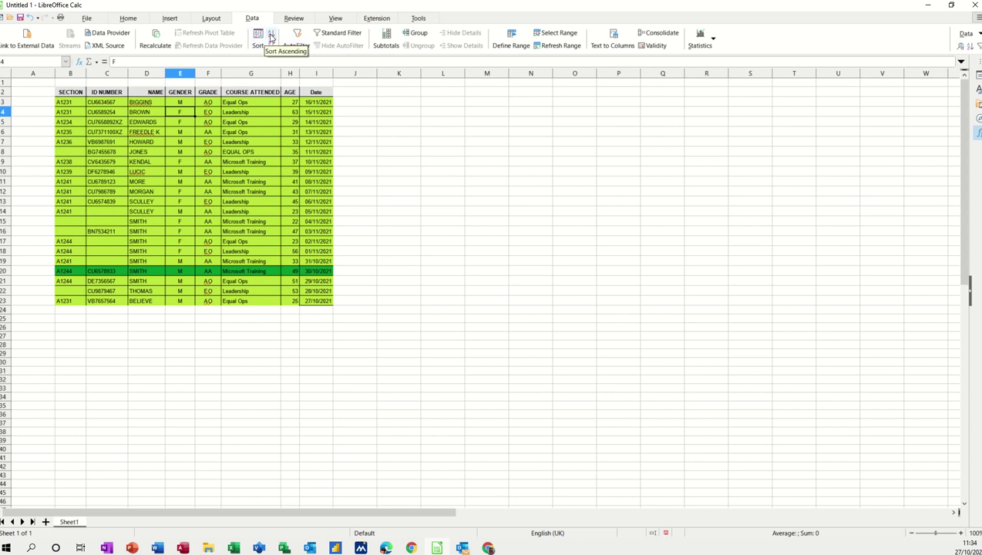
click(270, 36)
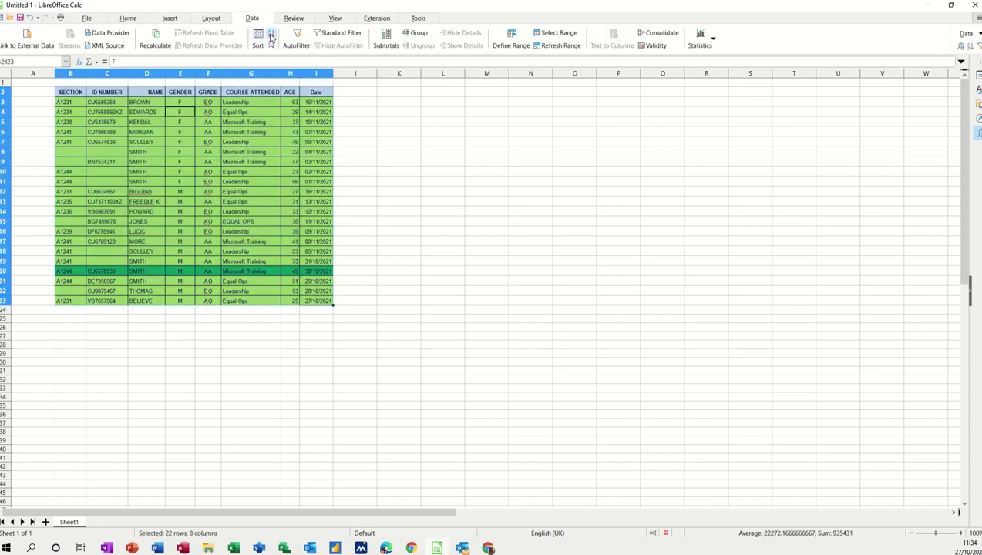
click(271, 46)
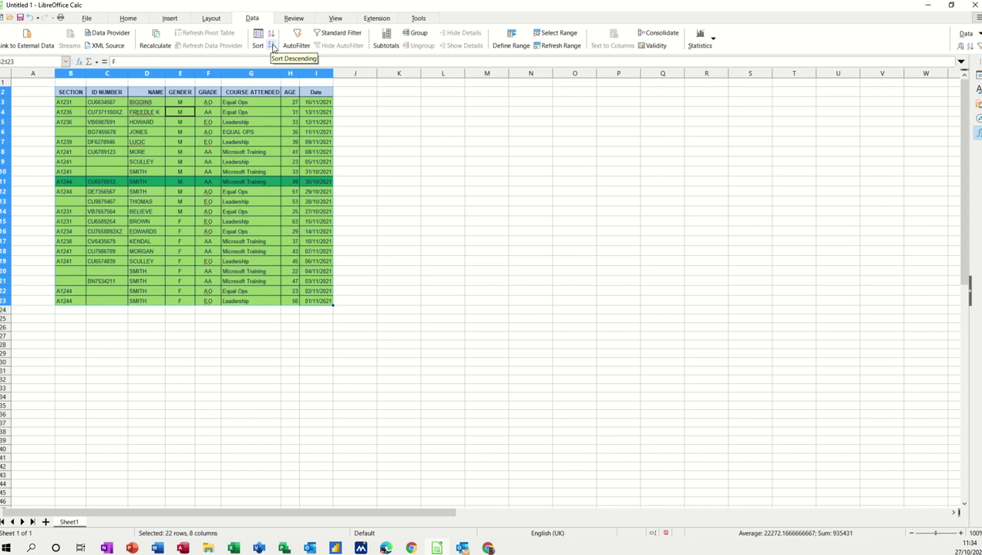
click(272, 36)
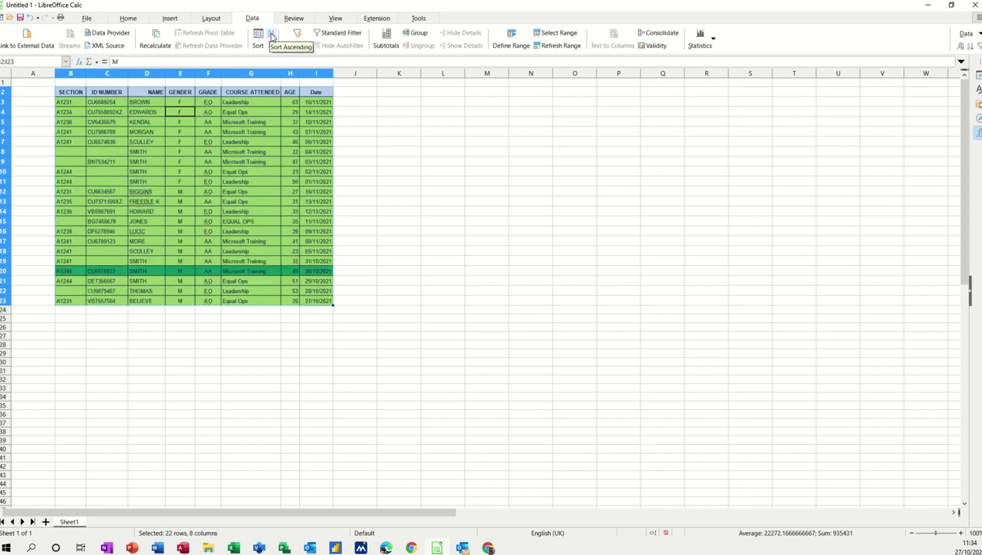
click(272, 47)
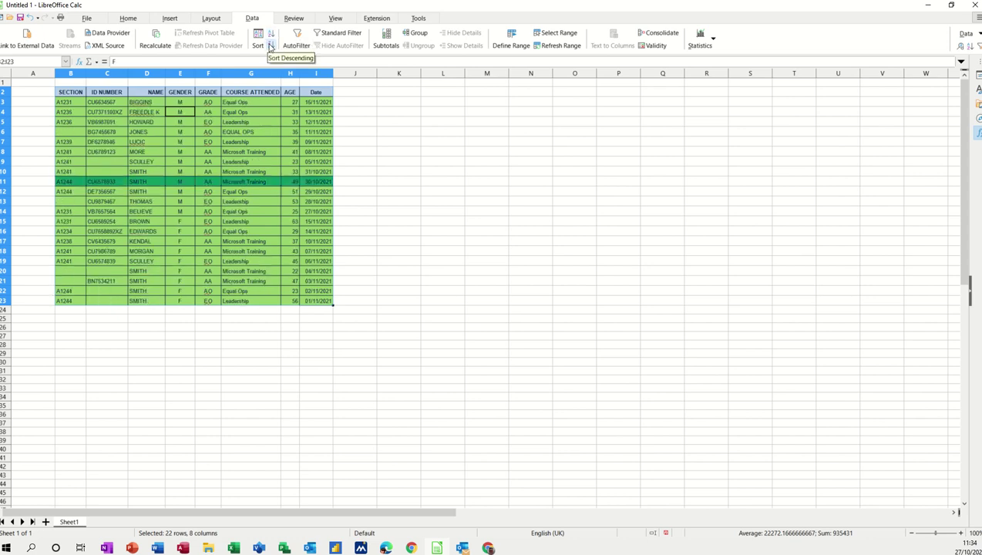
click(212, 133)
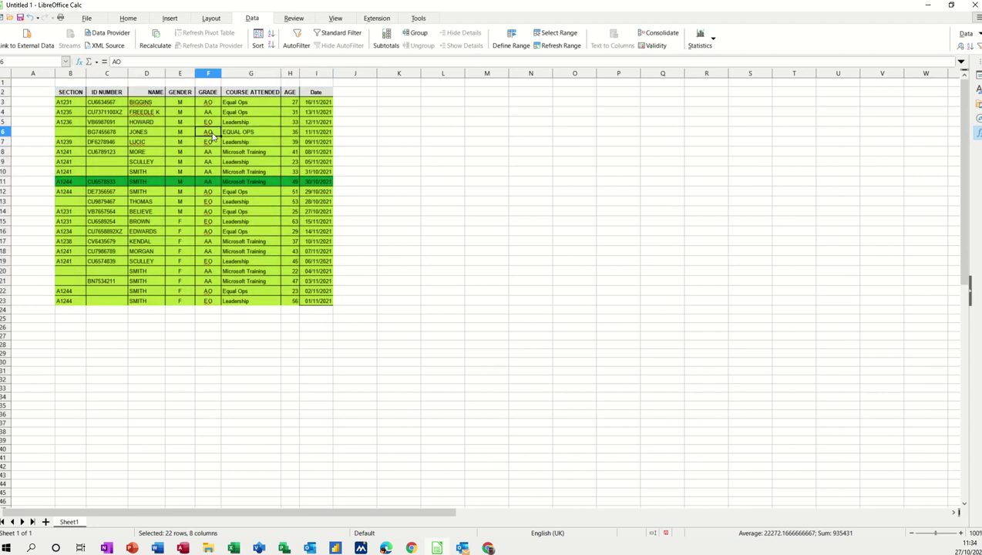
Sort the table by GRADE descending, then by AGE ascending from 22 up to 63.
click(271, 44)
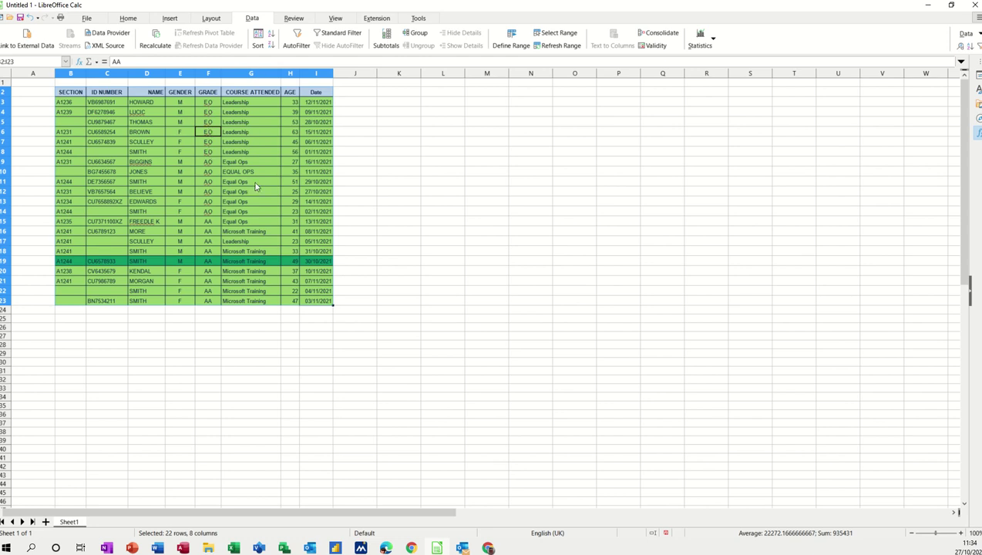
click(284, 154)
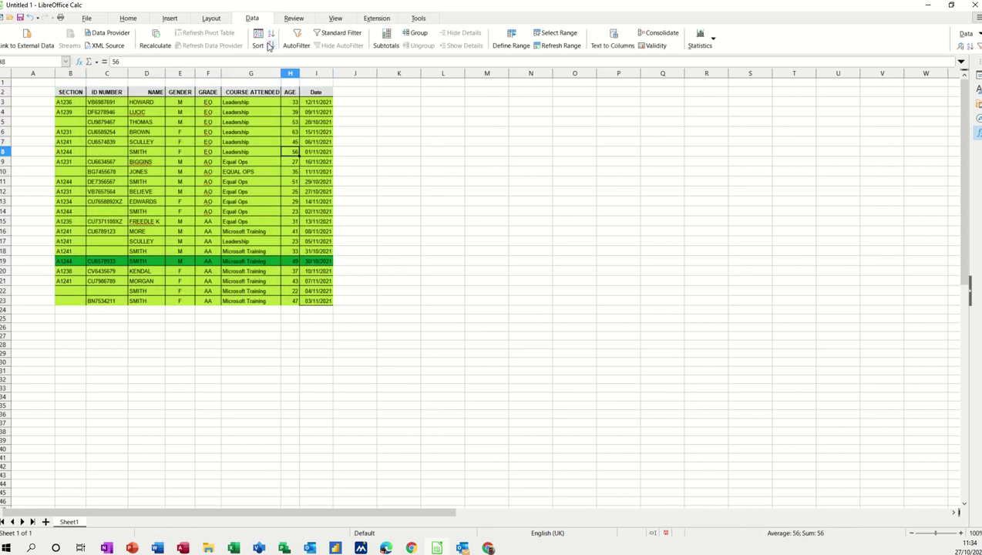
click(271, 35)
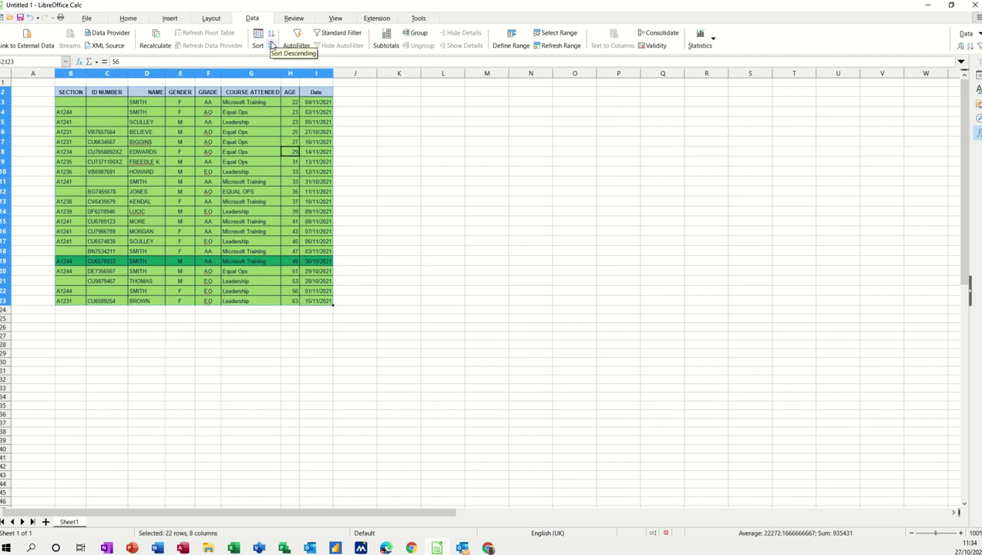
click(271, 46)
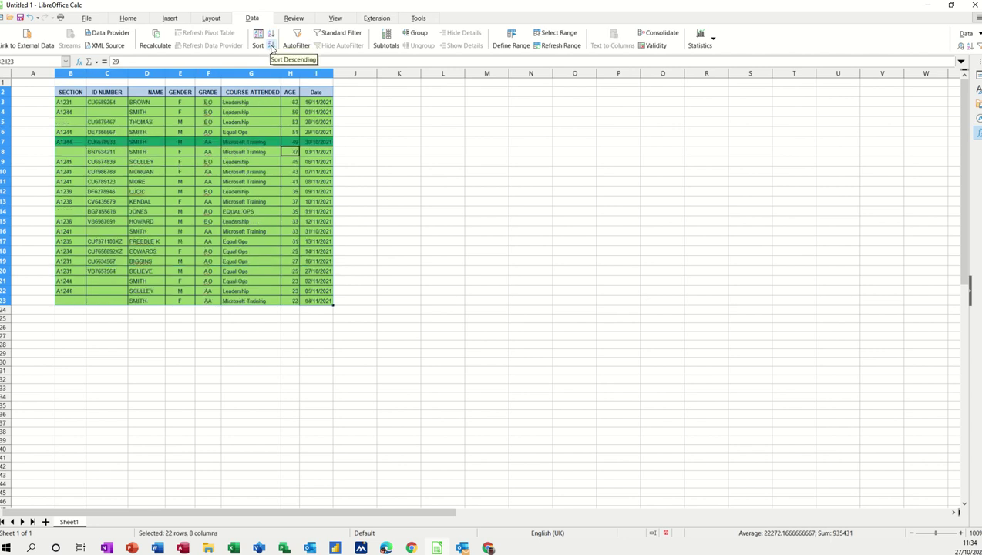
click(270, 34)
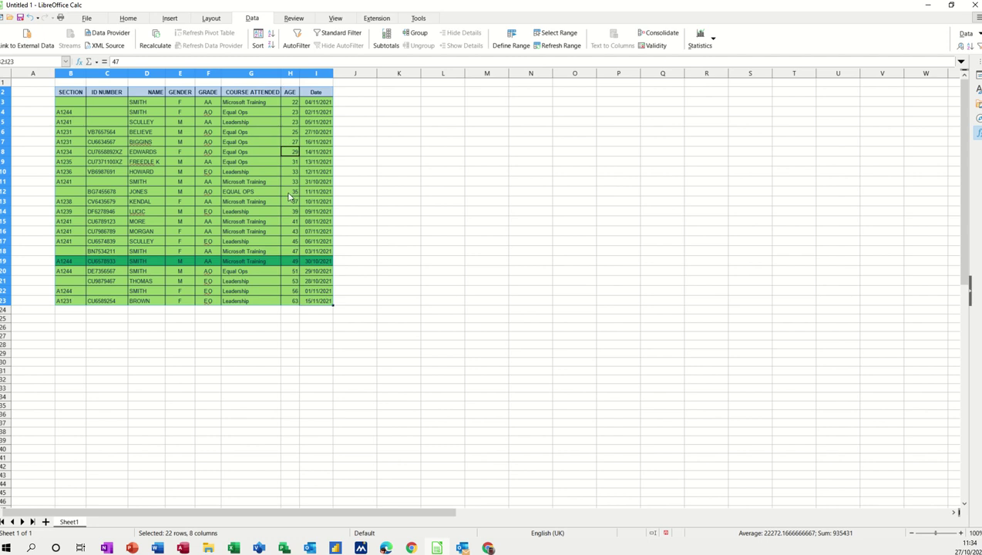
click(315, 145)
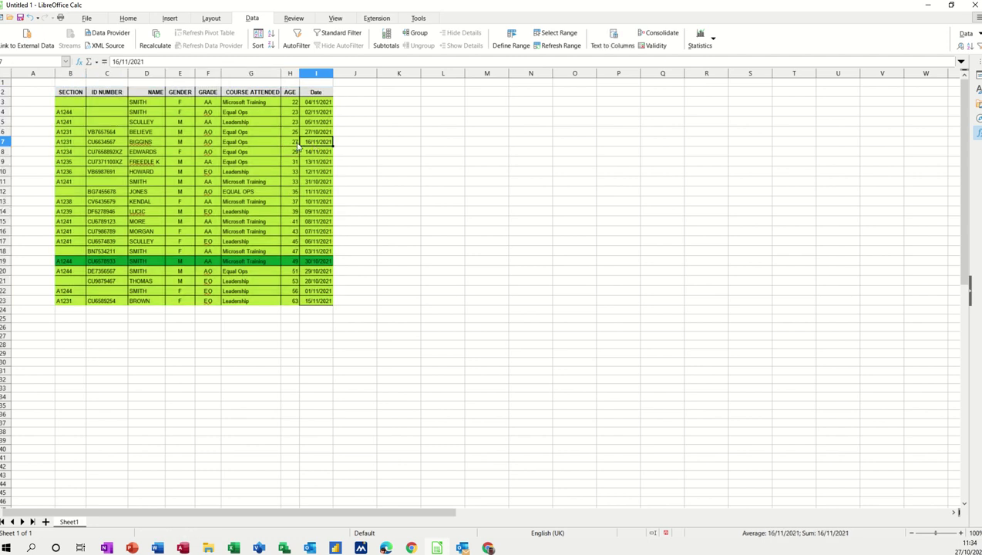
Sort the table by Date ascending, then descending so 16/11/2021 comes first.
click(271, 39)
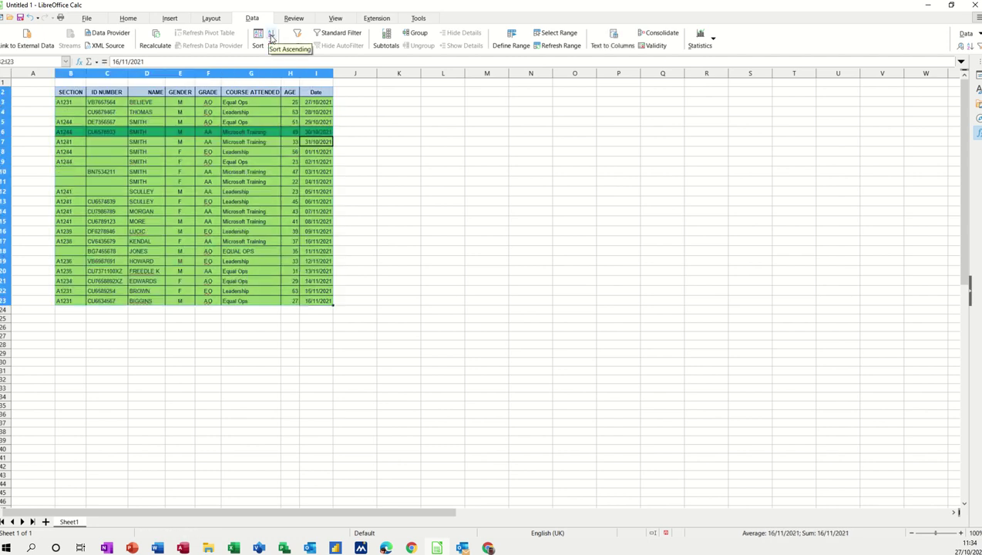
click(270, 44)
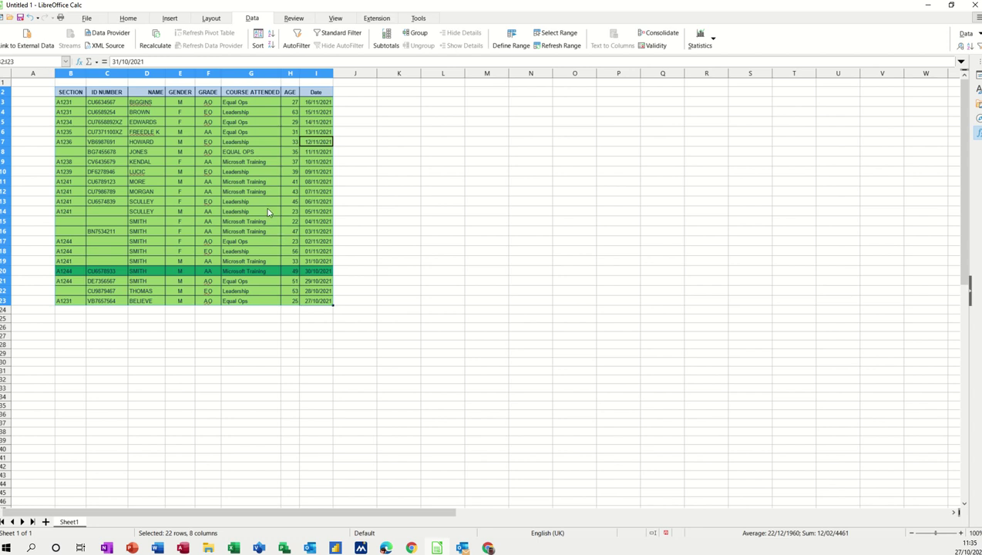
click(164, 232)
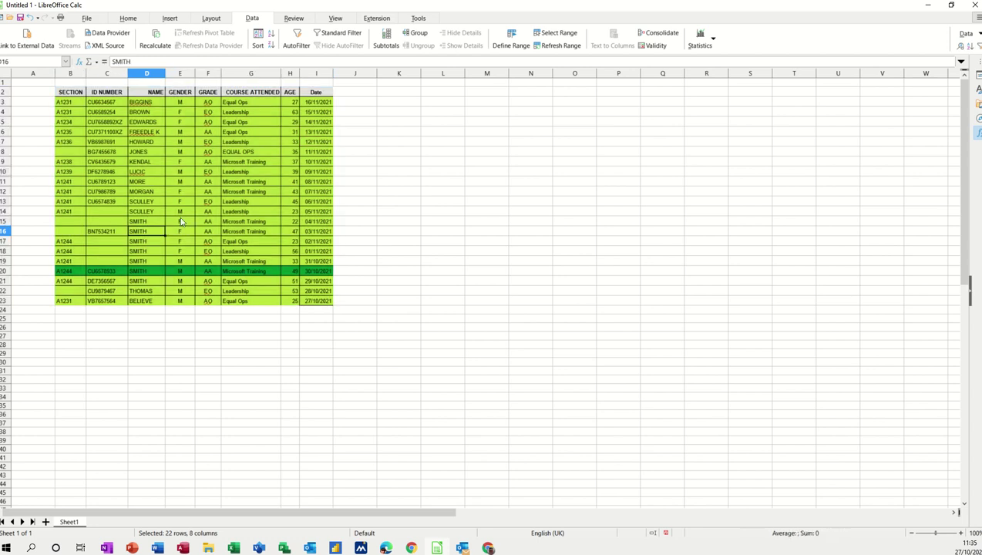
In the Sort dialog, set NAME ascending as the first key and GENDER as the second.
click(210, 176)
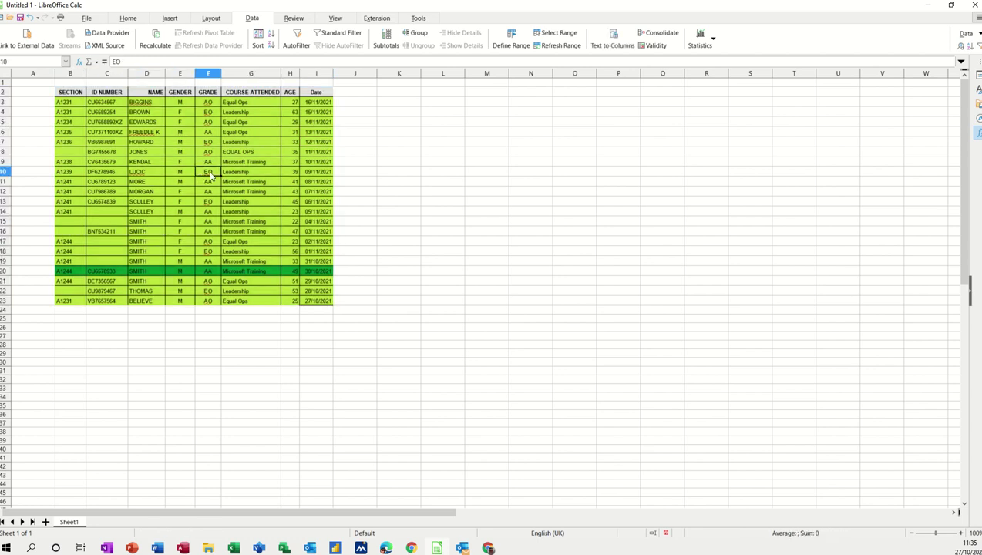
click(259, 37)
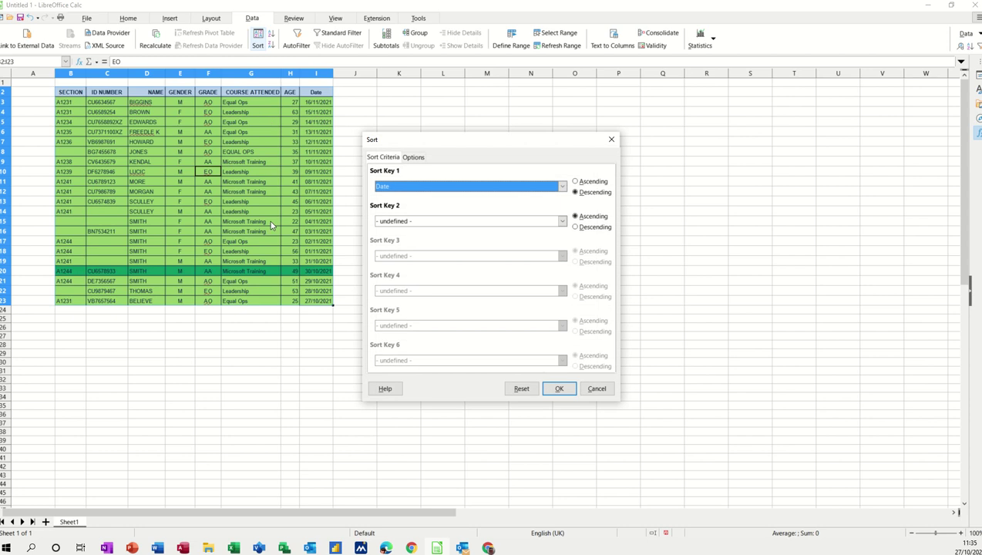
click(562, 186)
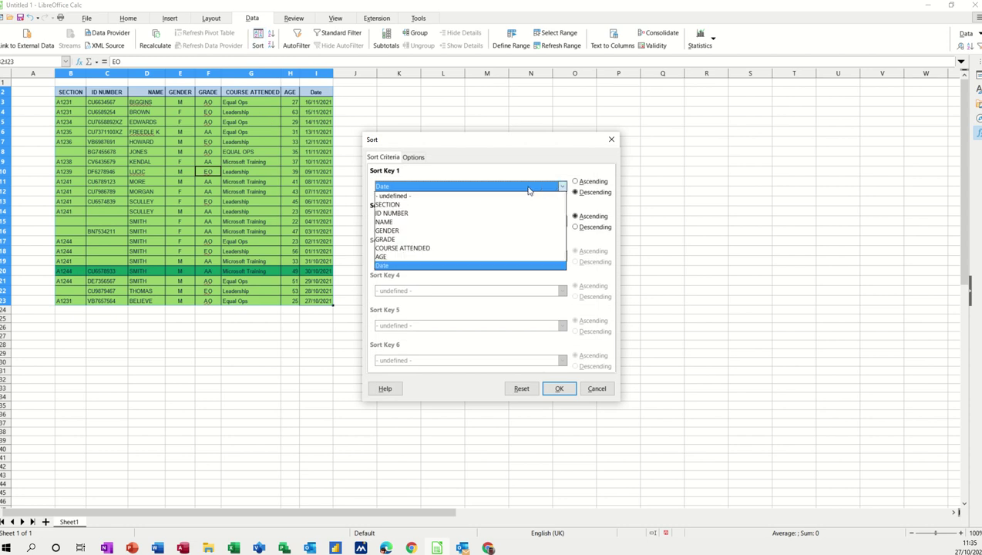
click(433, 222)
click(581, 183)
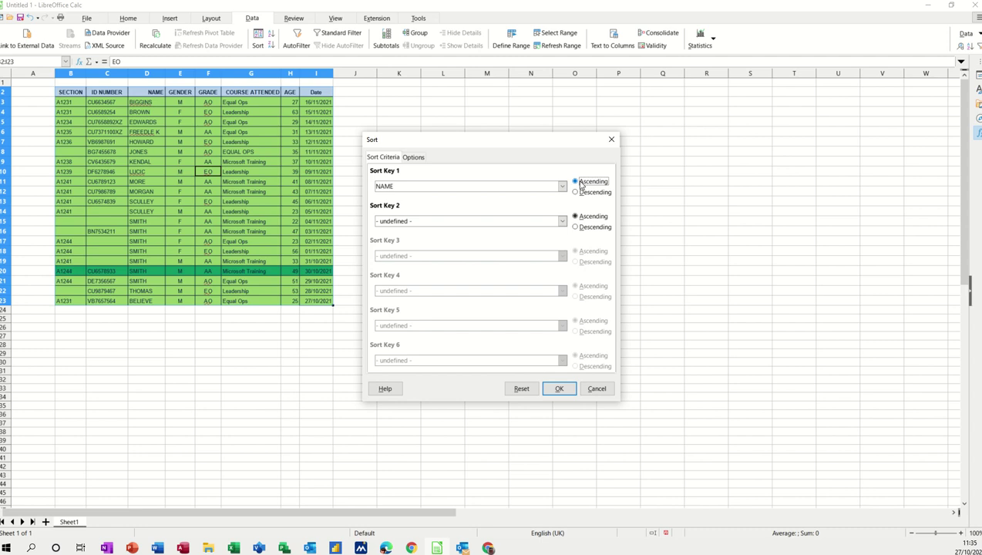
click(562, 222)
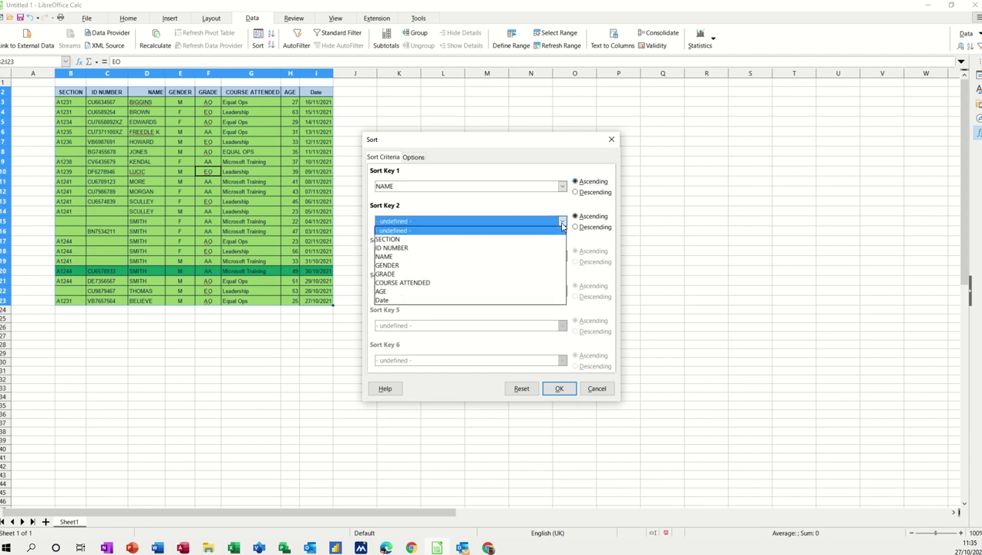
click(443, 265)
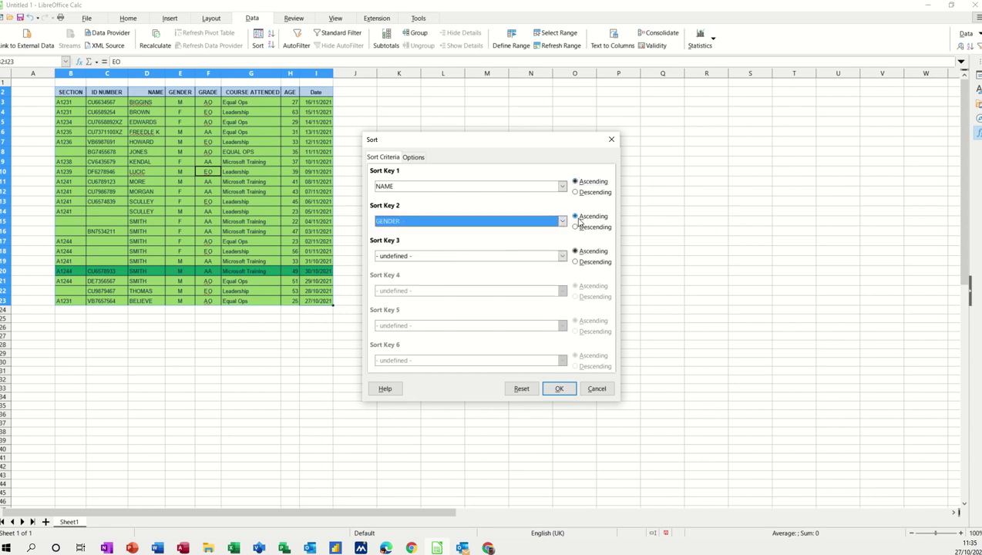
Add GRADE, COURSE ATTENDED and AGE as sort keys three to five and apply.
click(561, 260)
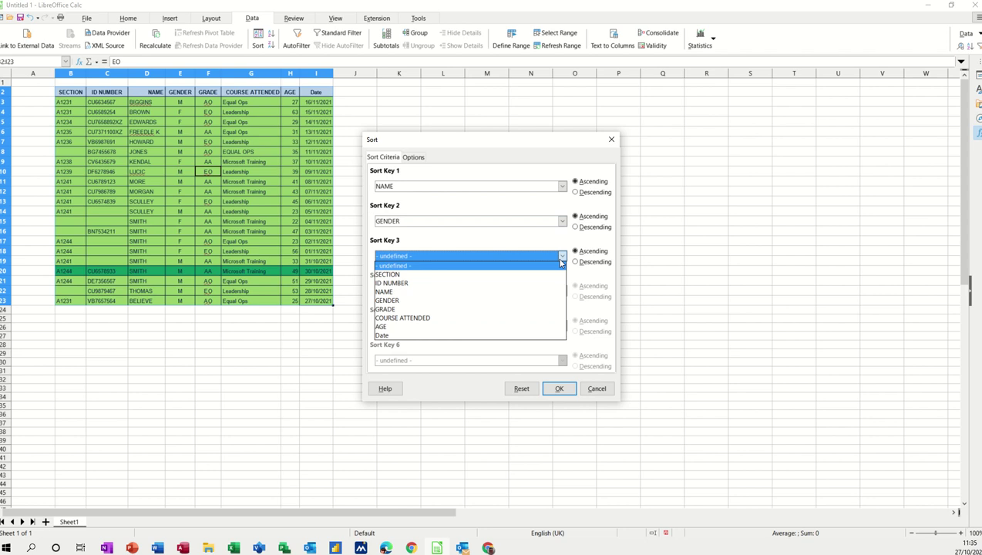
click(462, 309)
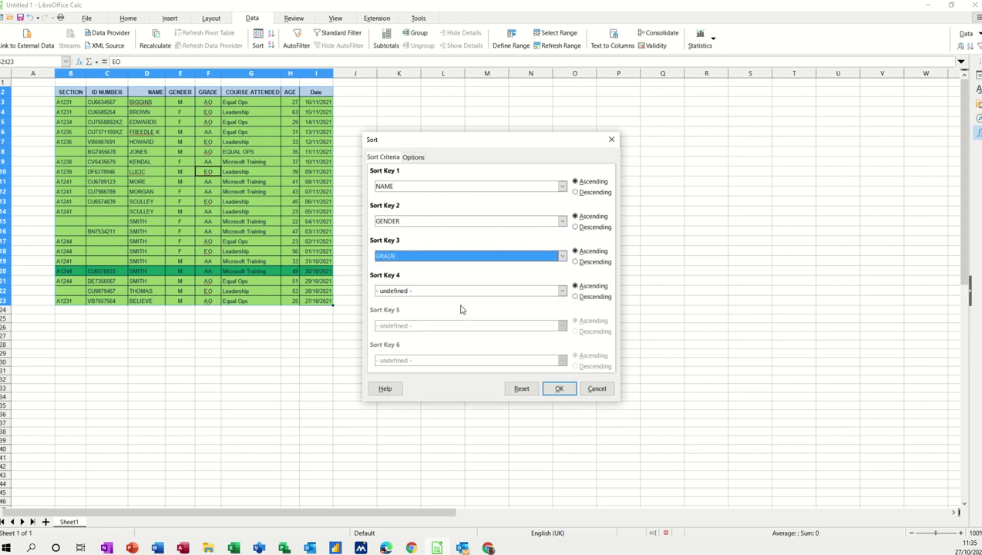
click(561, 291)
click(454, 353)
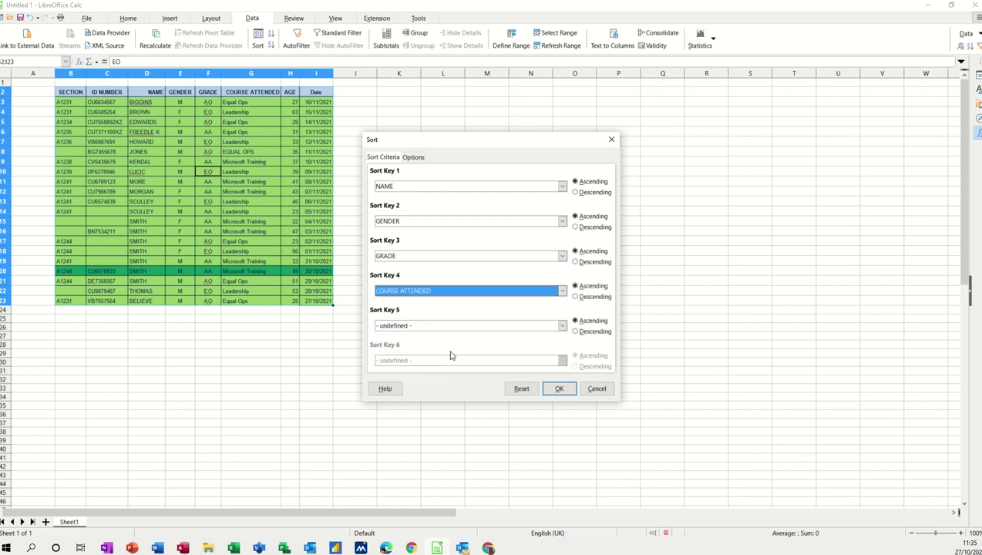
click(562, 327)
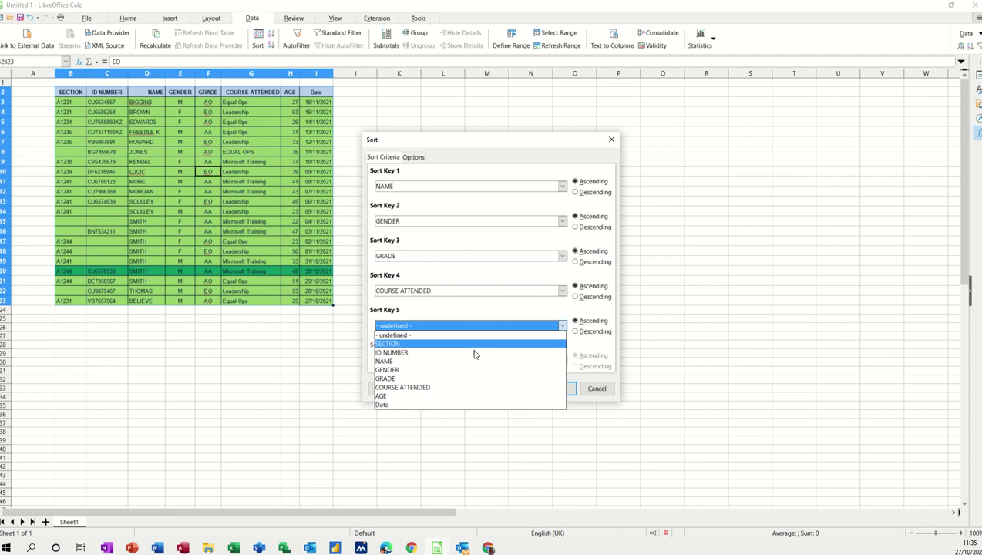
click(422, 396)
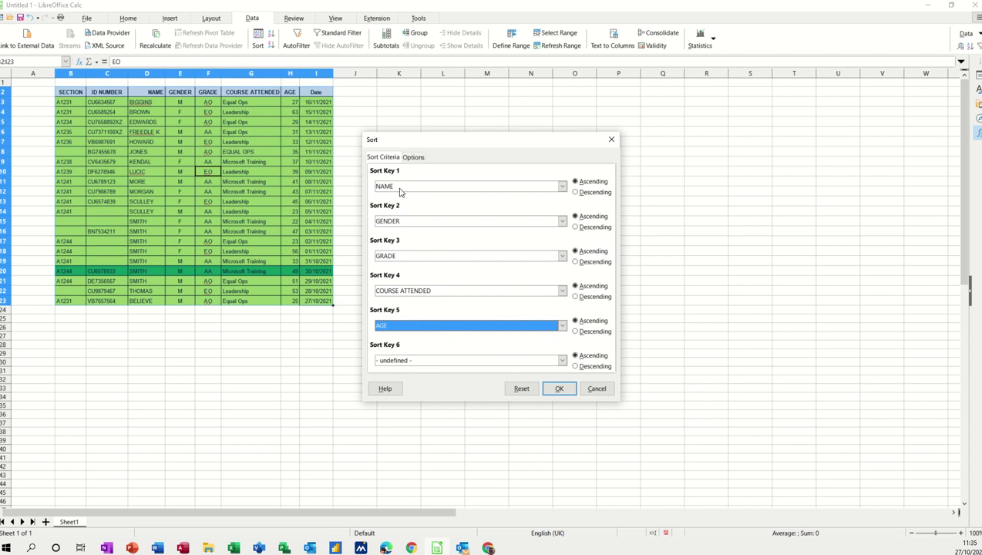
click(559, 389)
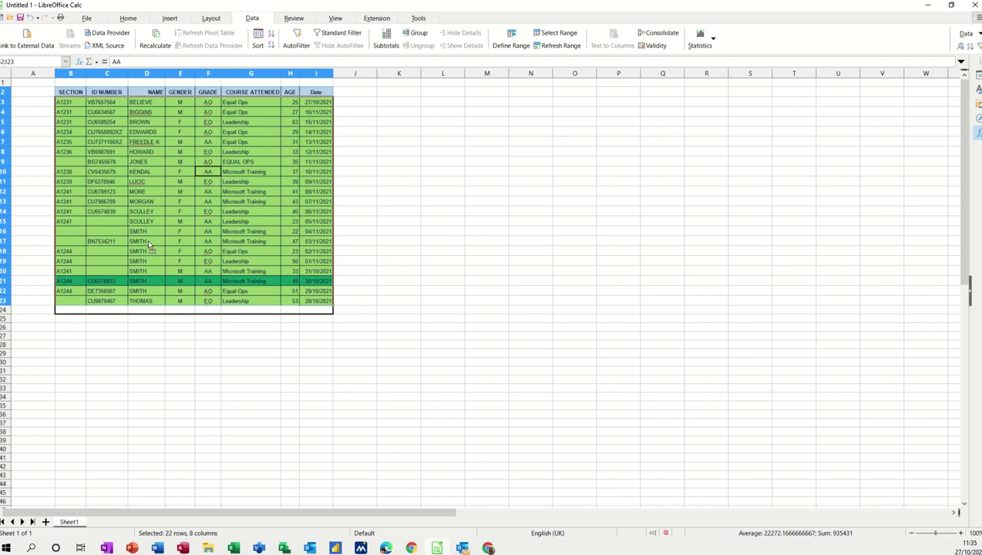
drag(147, 236, 157, 247)
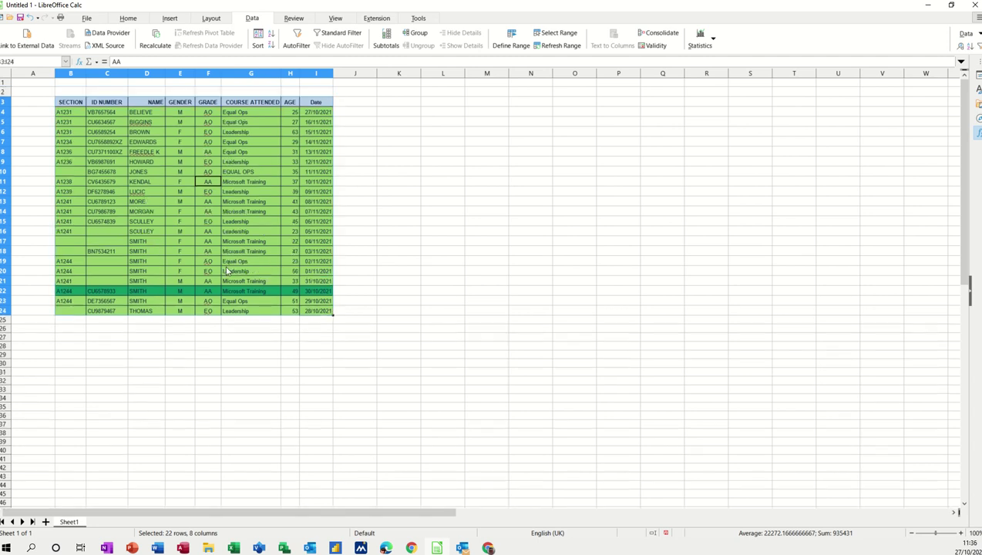
key(ctrl+z)
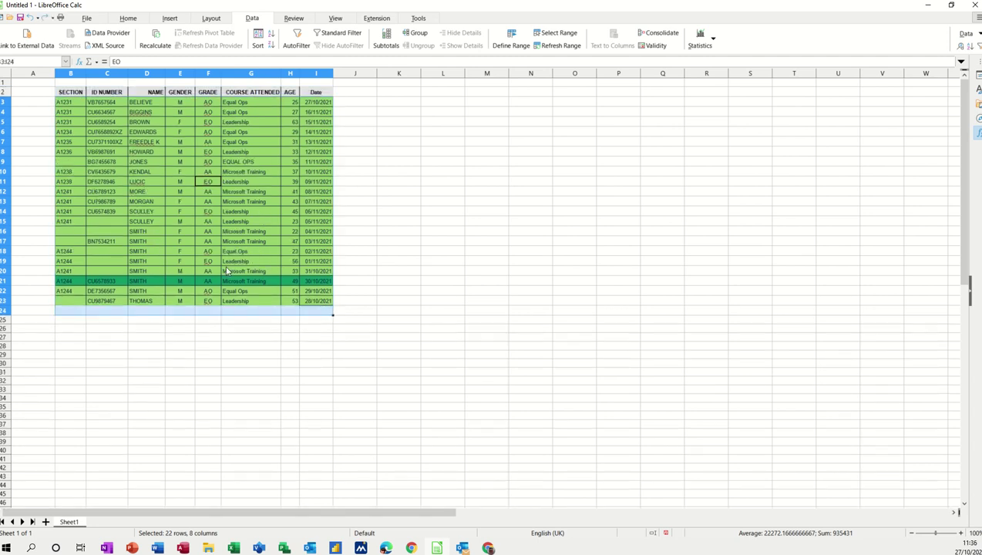
click(136, 235)
drag(146, 235, 146, 273)
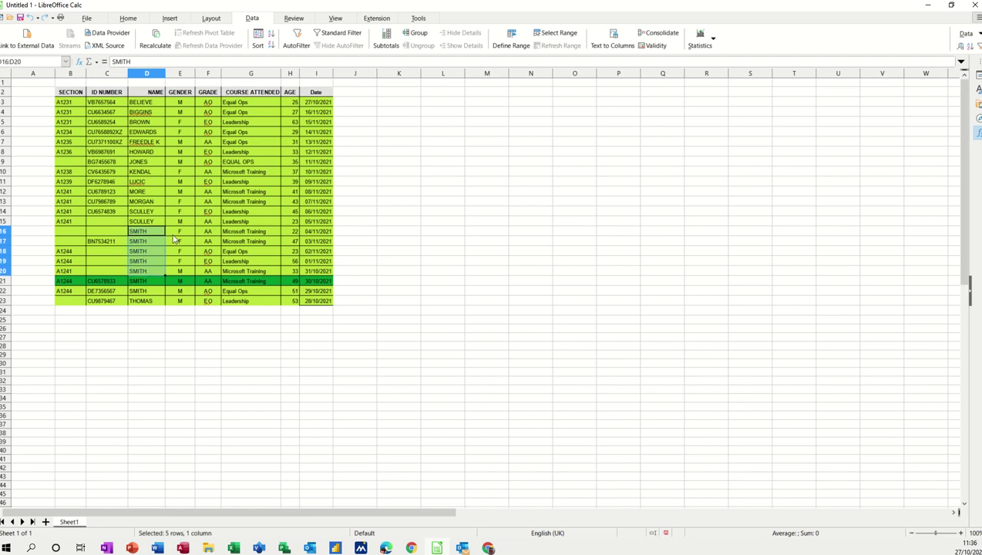
drag(176, 234, 234, 244)
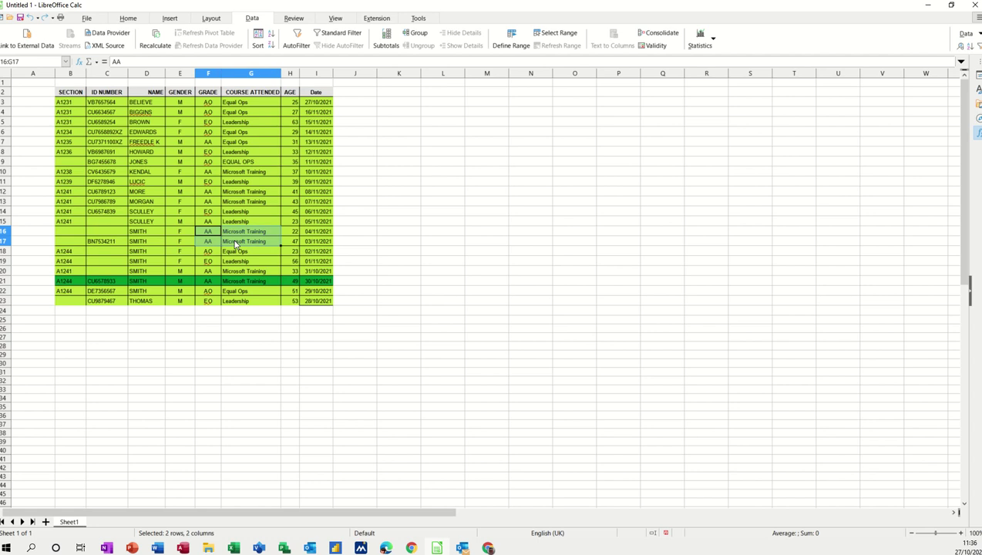
click(293, 234)
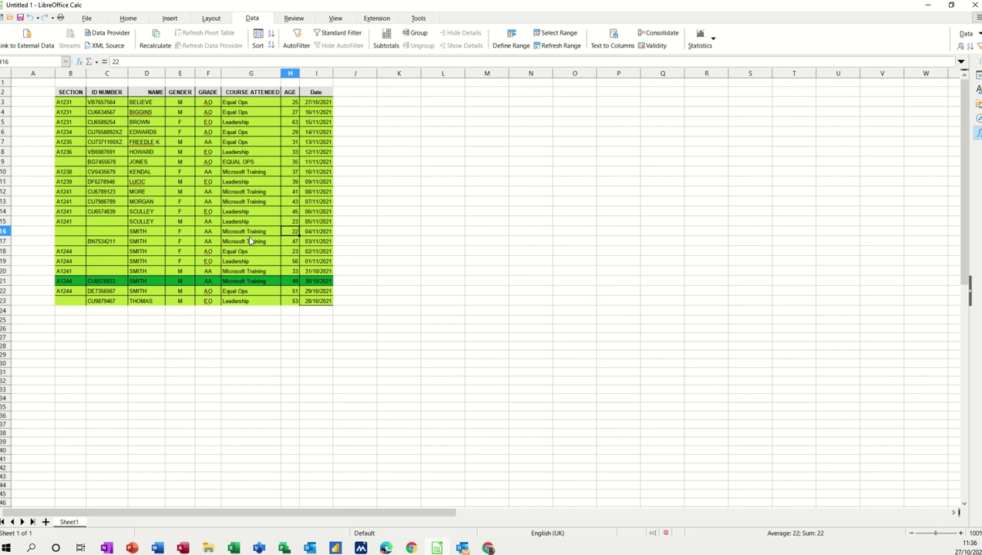
click(254, 243)
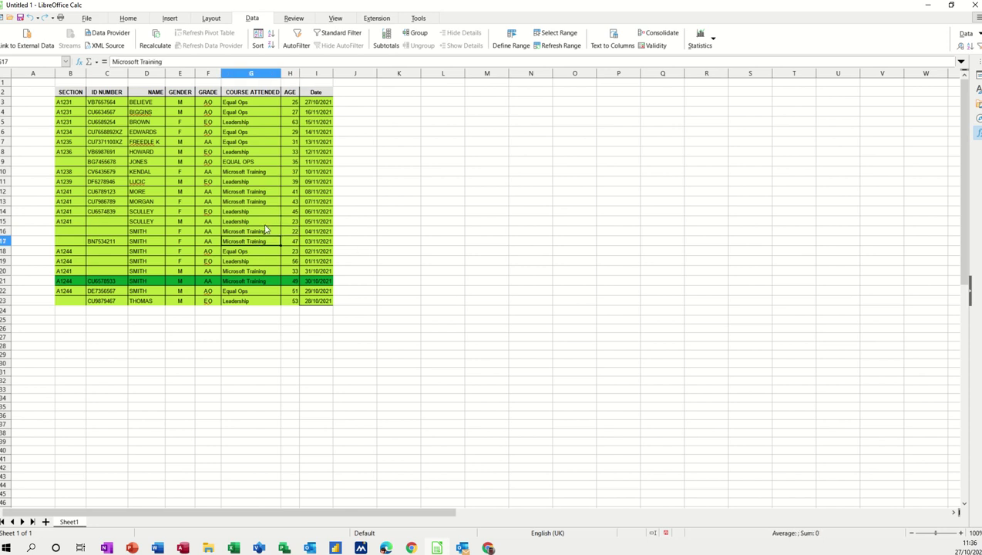
click(258, 40)
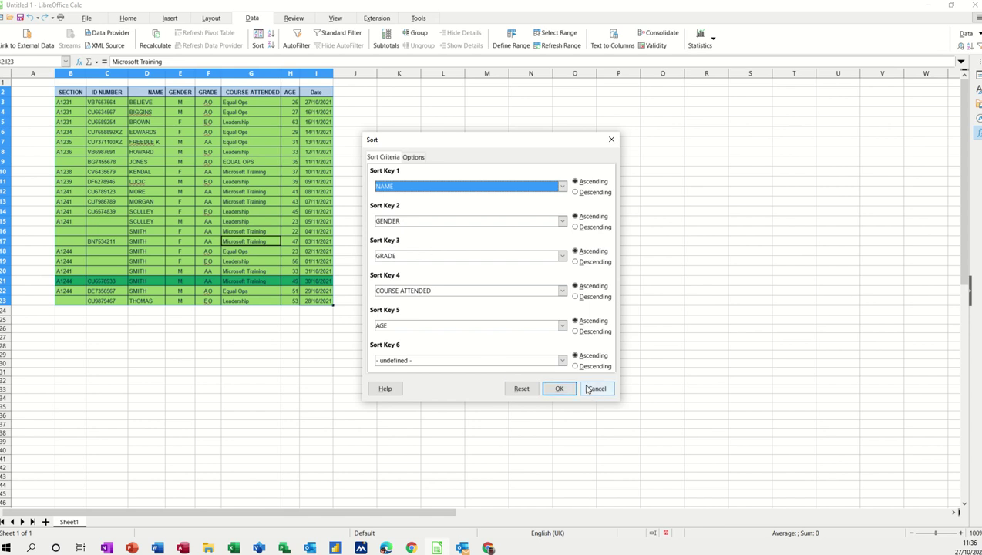
Dismiss the Sort dialog unchanged and switch on AutoFilter from cell G9.
click(596, 390)
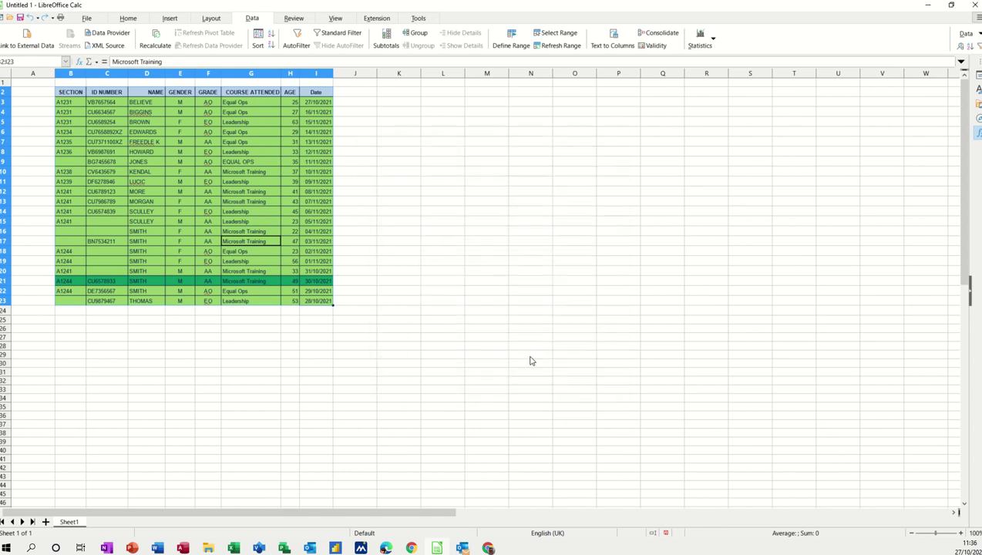
click(226, 165)
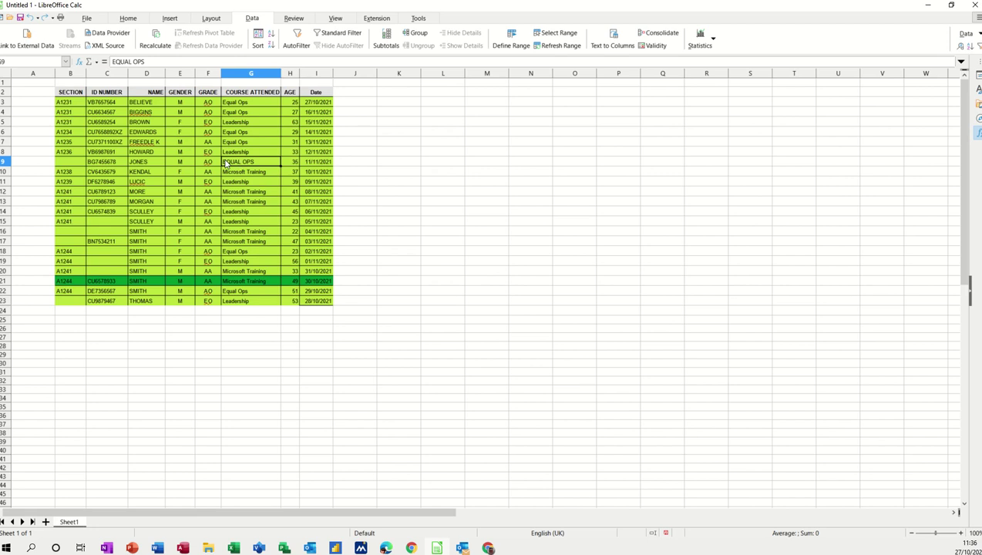
click(301, 38)
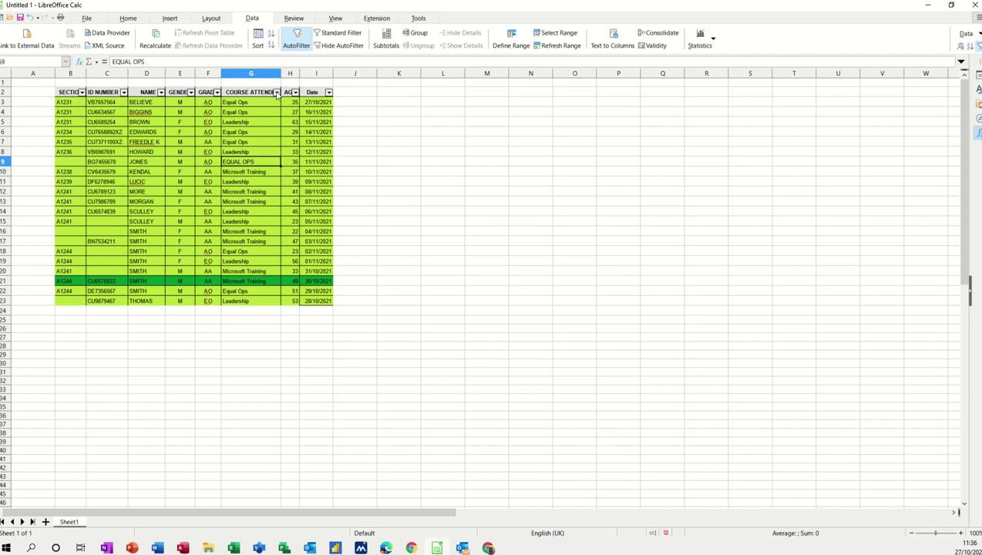
Filter COURSE ATTENDED to Leadership only by excluding Equal Ops and Microsoft Training.
click(277, 92)
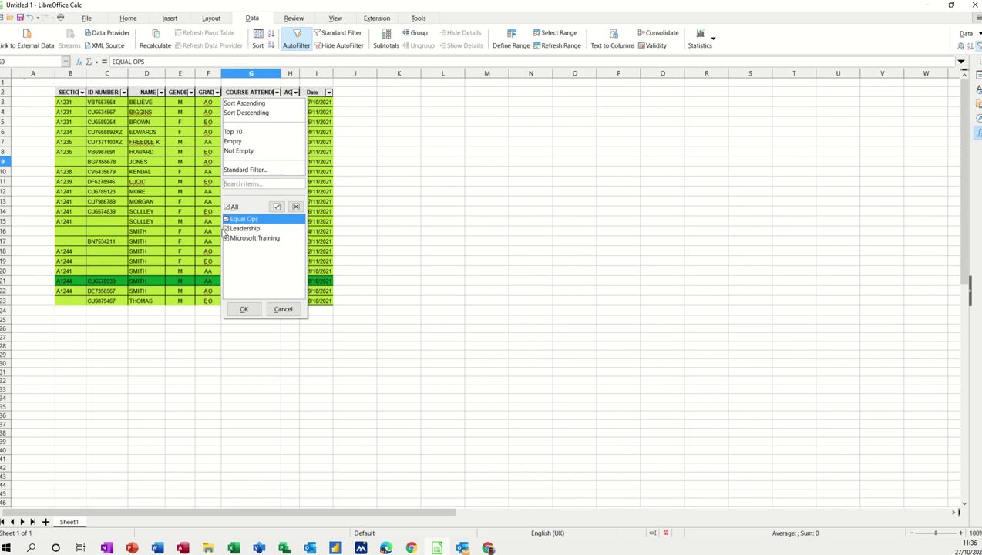
click(226, 220)
click(227, 240)
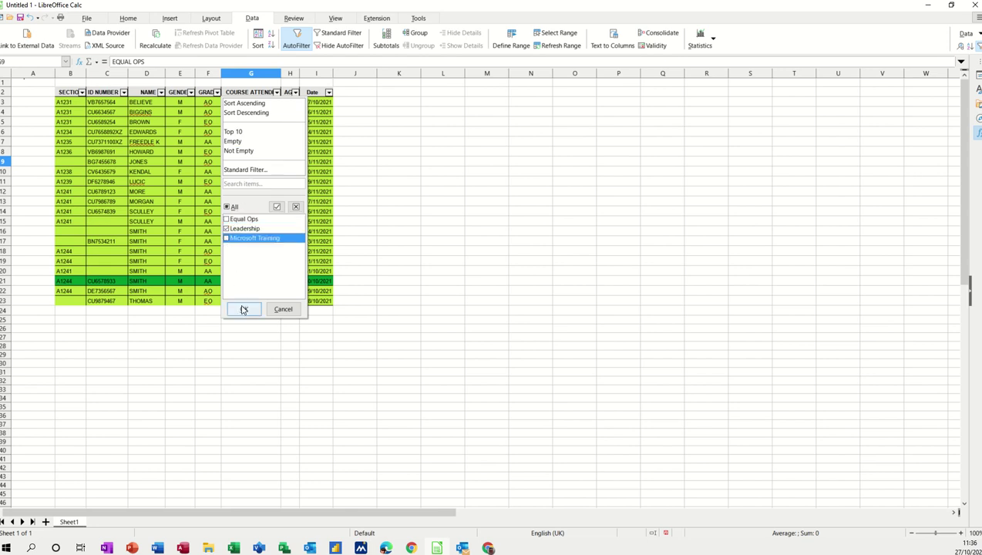
click(244, 310)
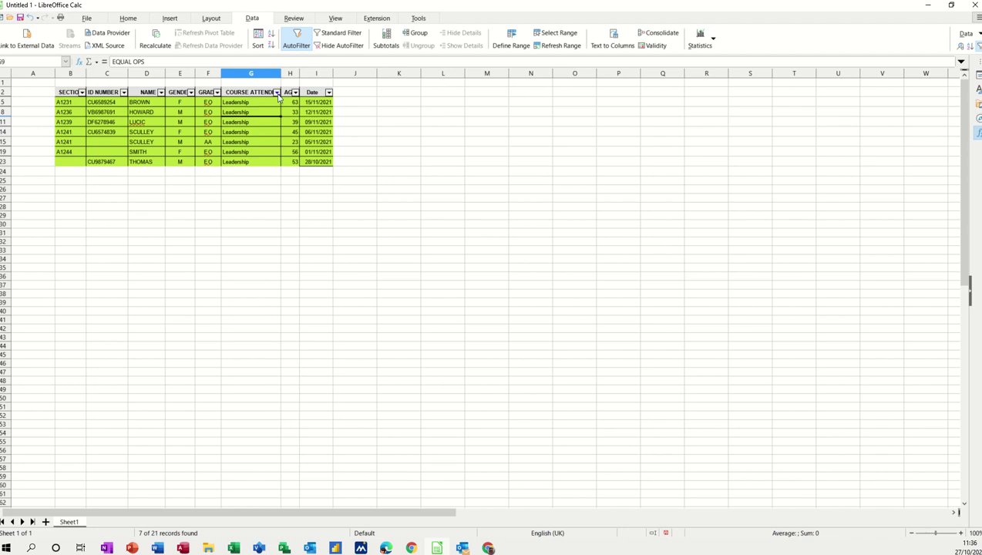
Re-include Equal Ops and Microsoft Training so all 21 course records show.
click(276, 93)
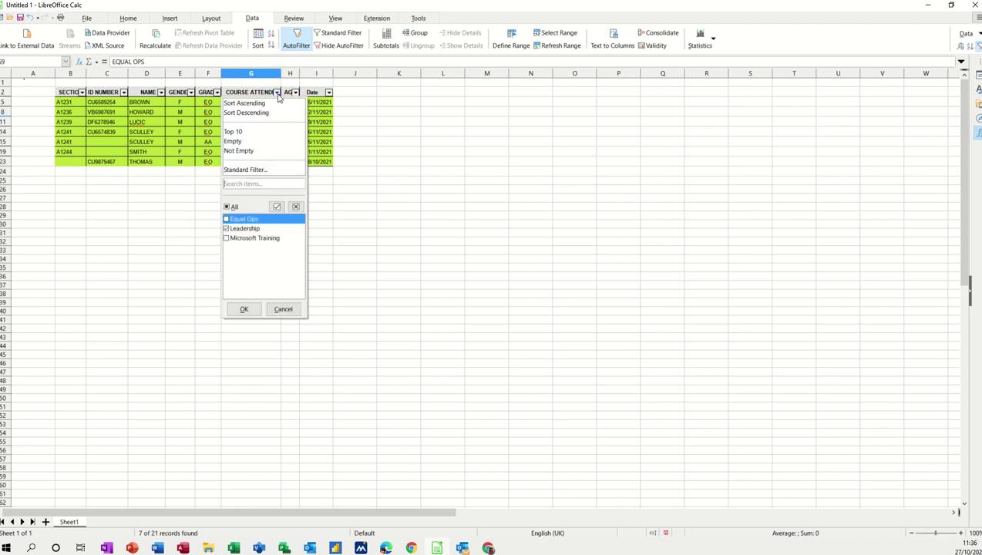
click(227, 220)
click(227, 238)
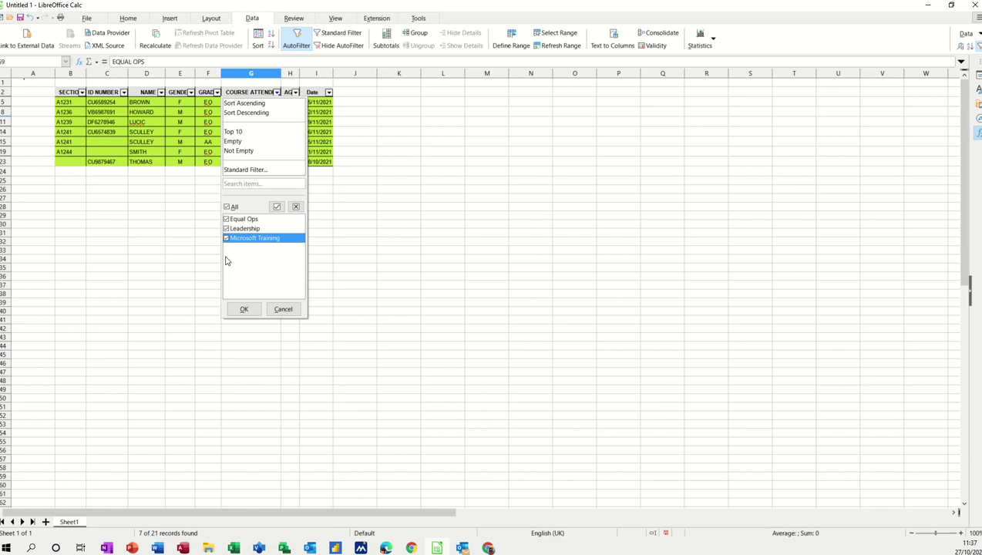
click(244, 308)
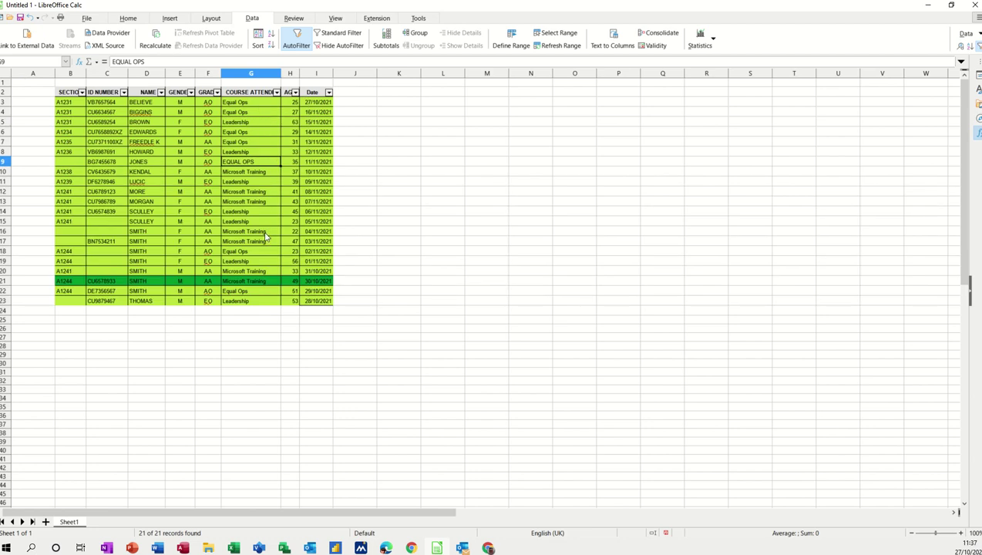
click(295, 93)
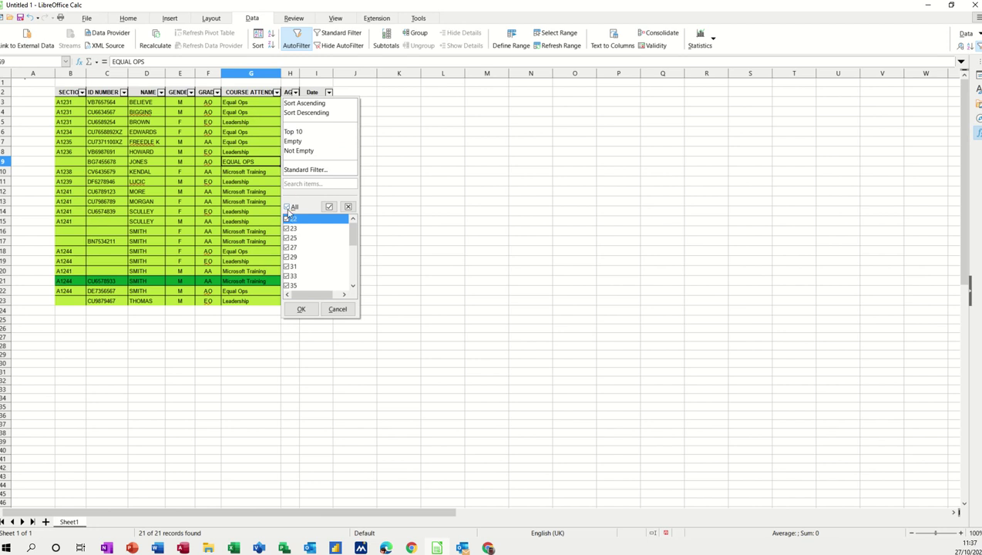
Filter AGE to show only the records aged 23, then reselect all ages.
click(288, 206)
click(286, 228)
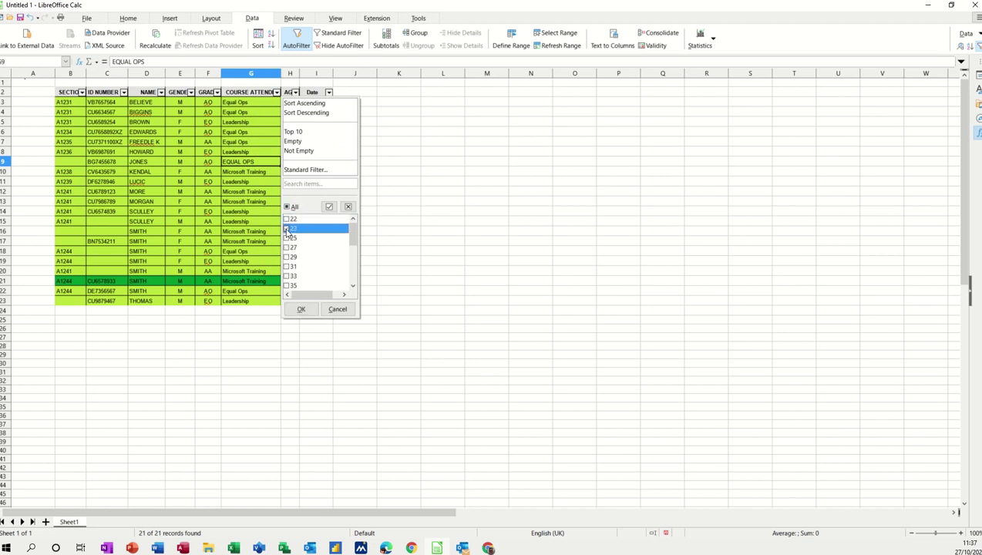
click(301, 310)
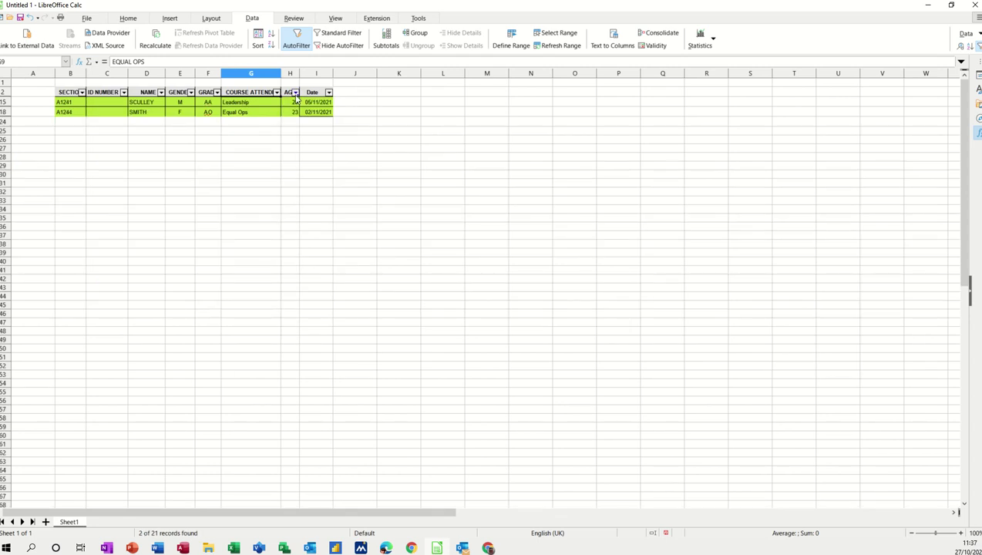
click(294, 92)
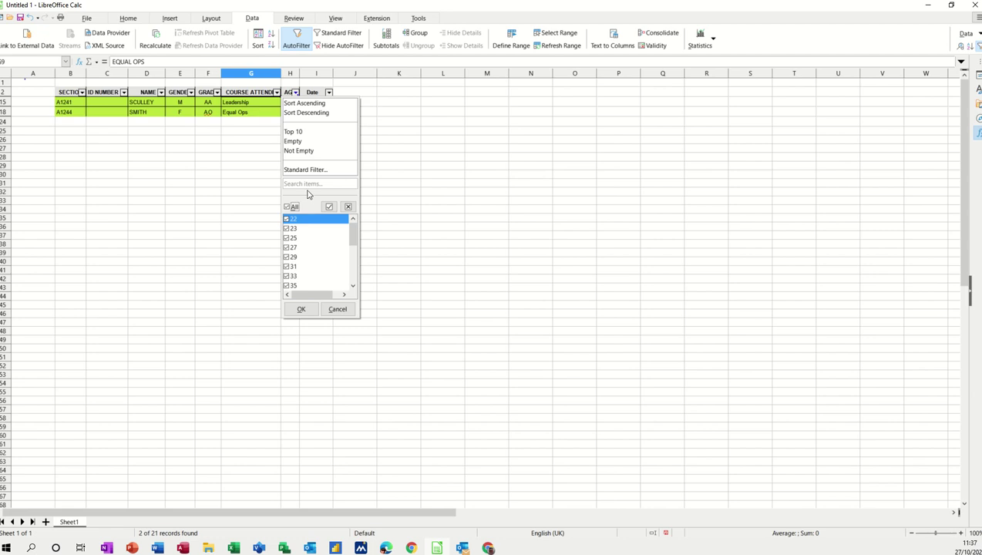
click(312, 309)
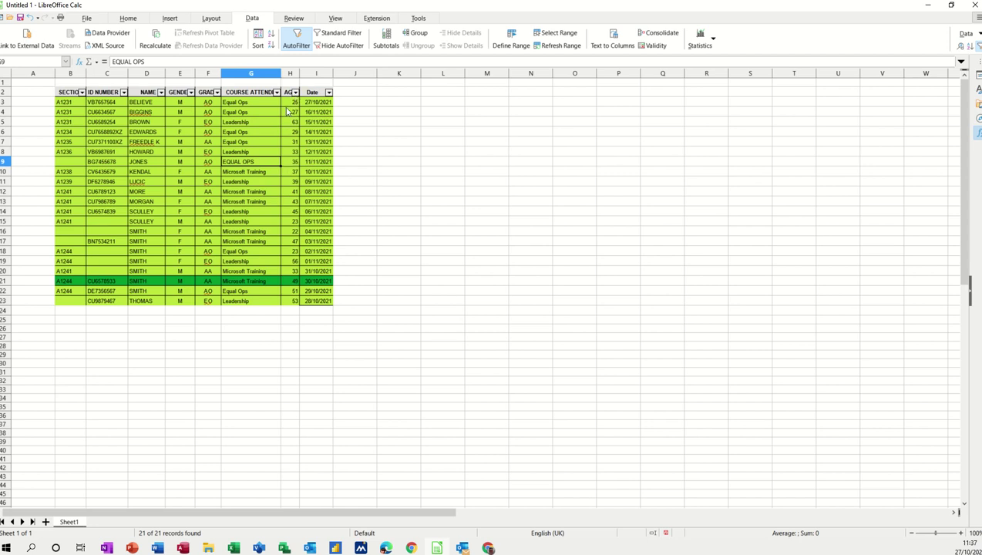
Start an AGE Standard Filter with the condition AGE greater than 50.
click(295, 92)
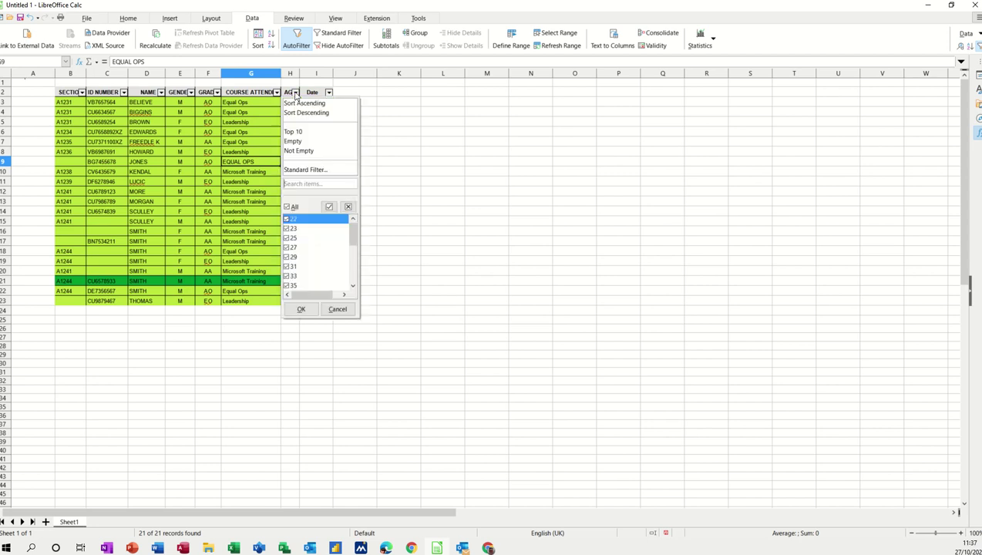
click(303, 170)
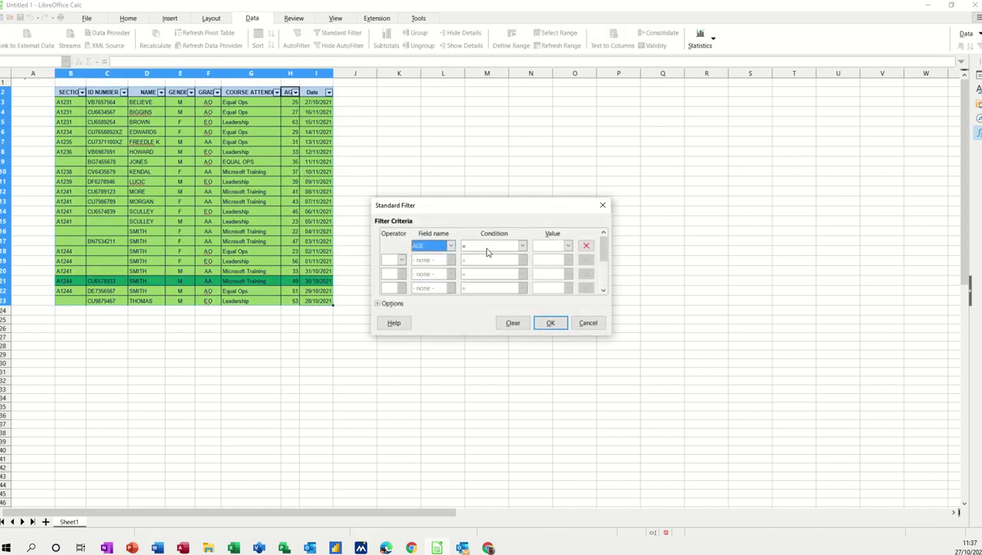
click(522, 246)
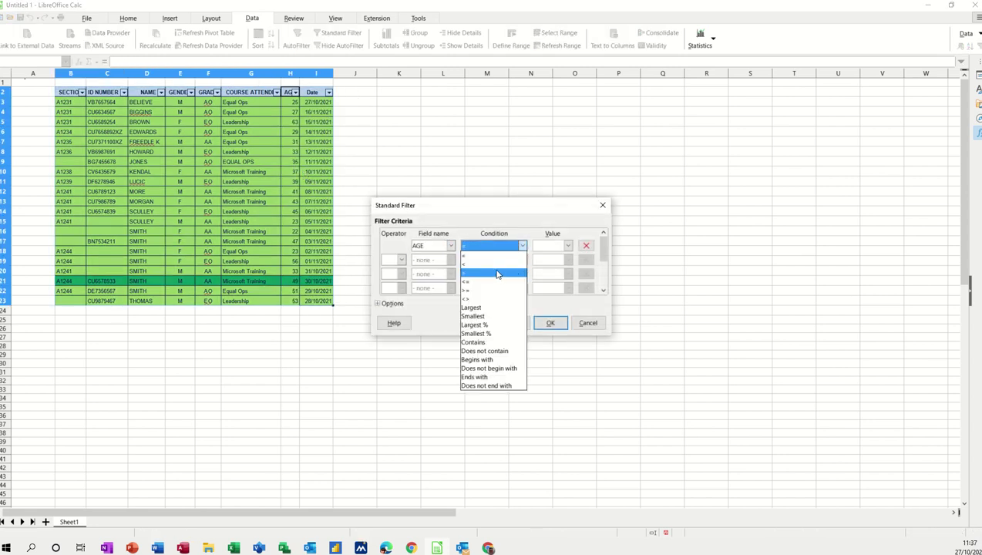
click(495, 277)
click(552, 248)
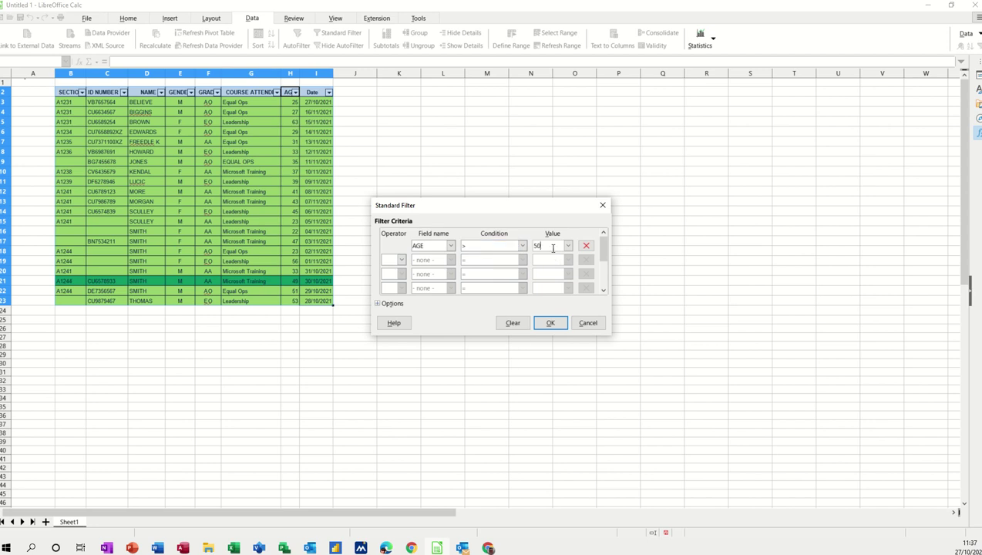
Add an AND condition AGE less than 60 and apply it, leaving 3 records.
click(401, 260)
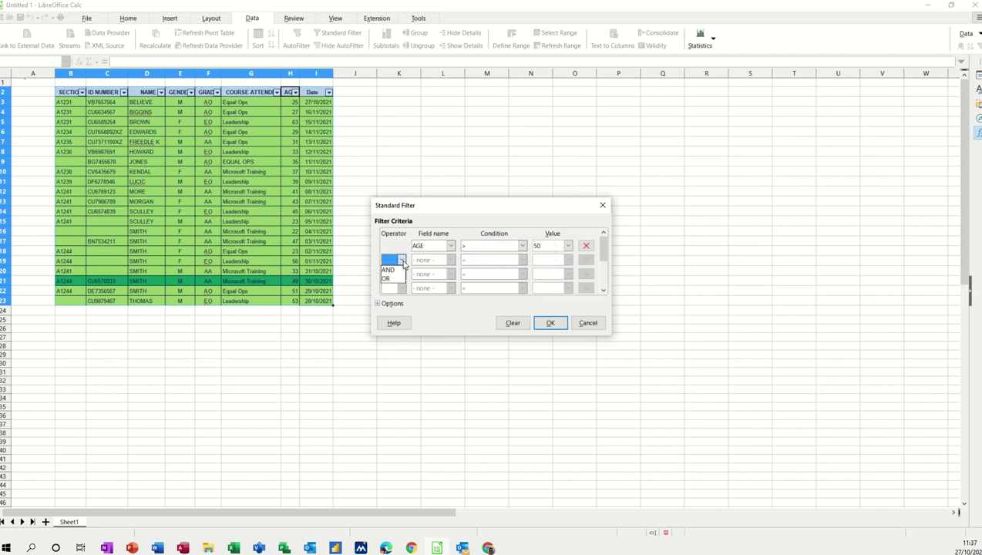
click(389, 270)
click(451, 261)
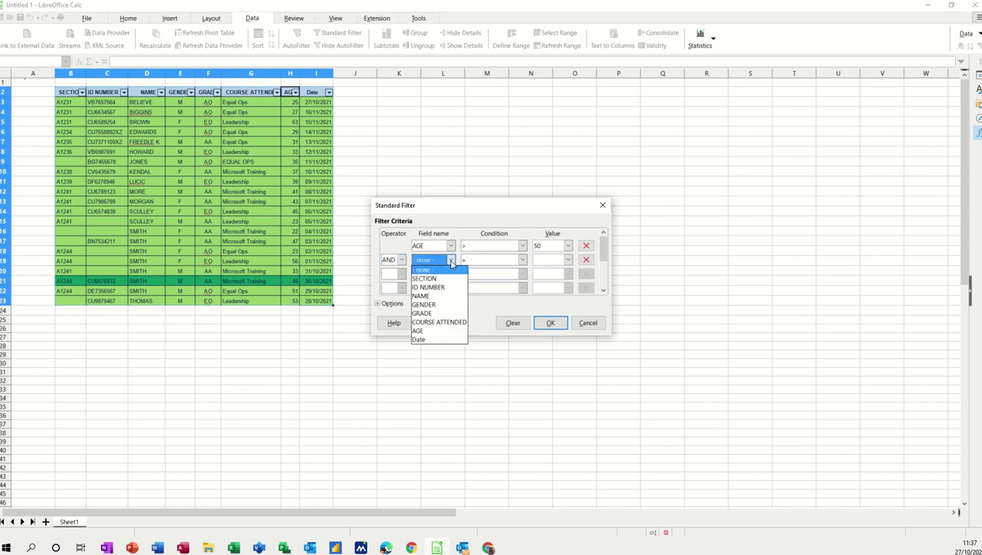
click(425, 331)
click(521, 260)
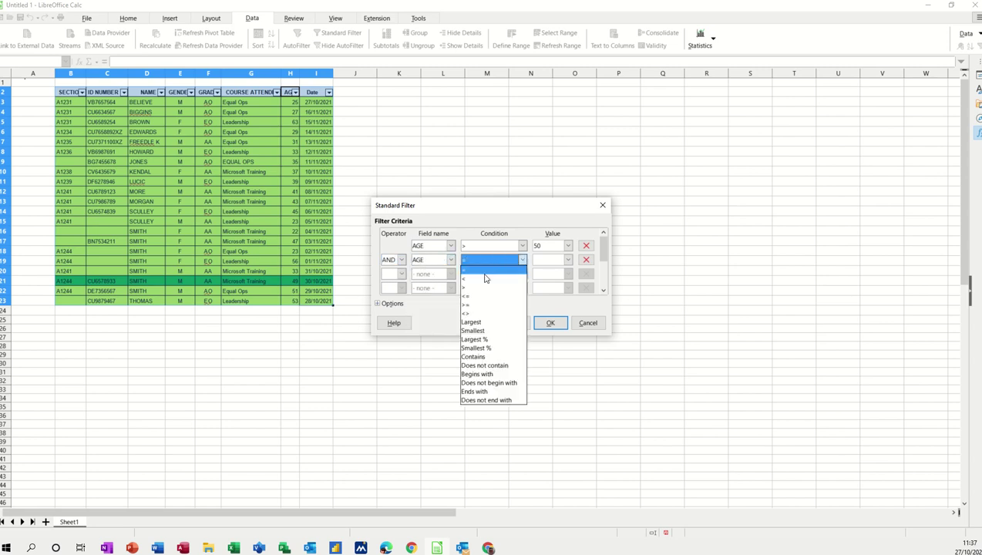
click(485, 278)
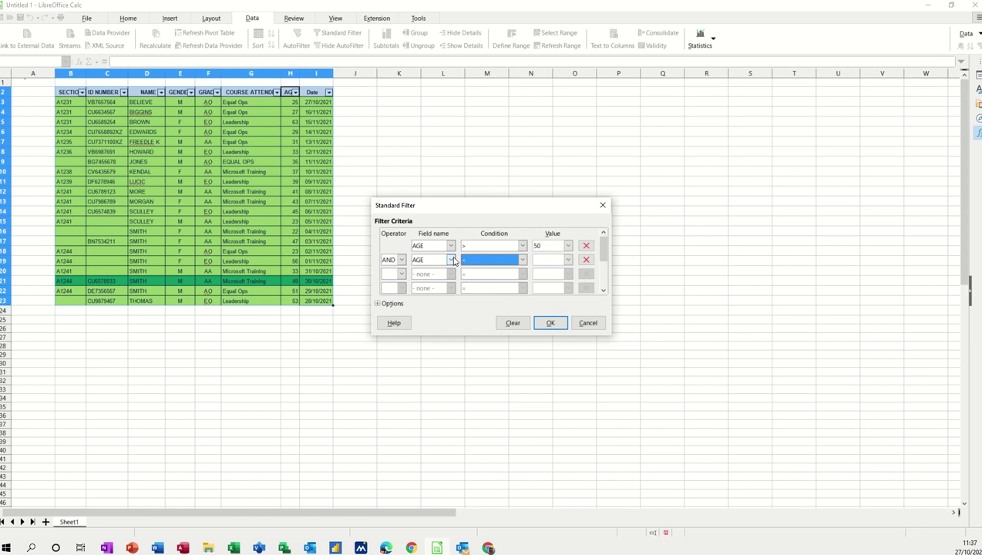
click(538, 260)
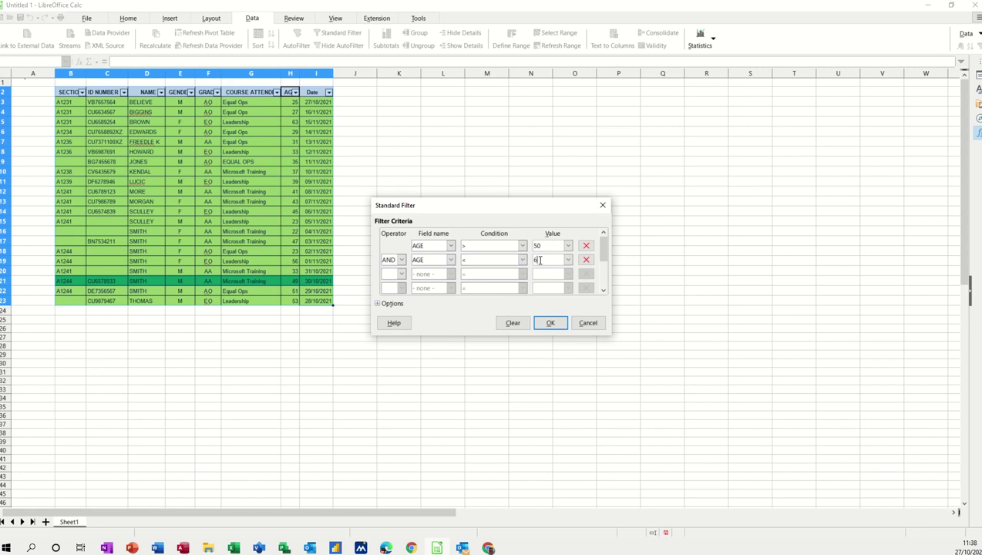
click(552, 322)
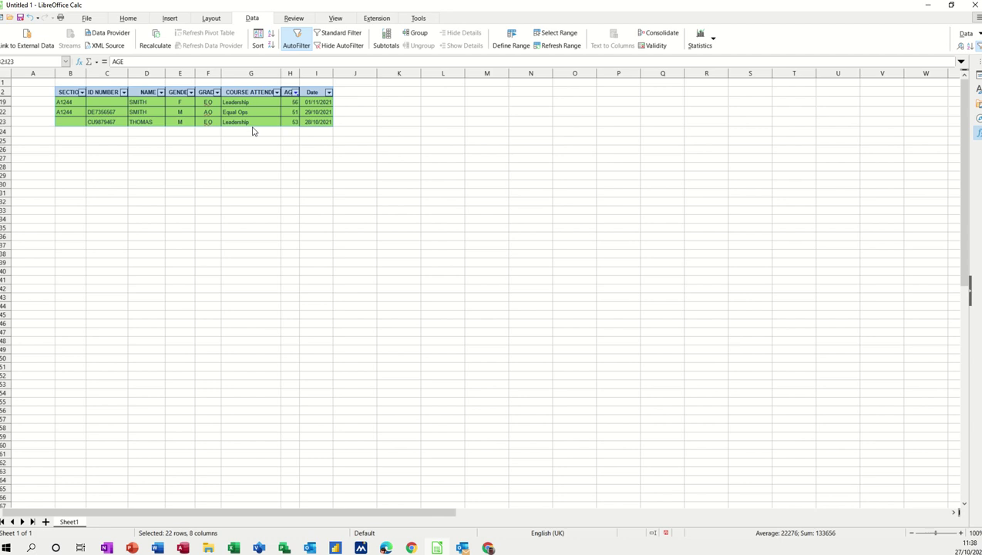
Delete the AGE greater than 50 condition from the Standard Filter so all 21 records return.
click(295, 93)
click(304, 169)
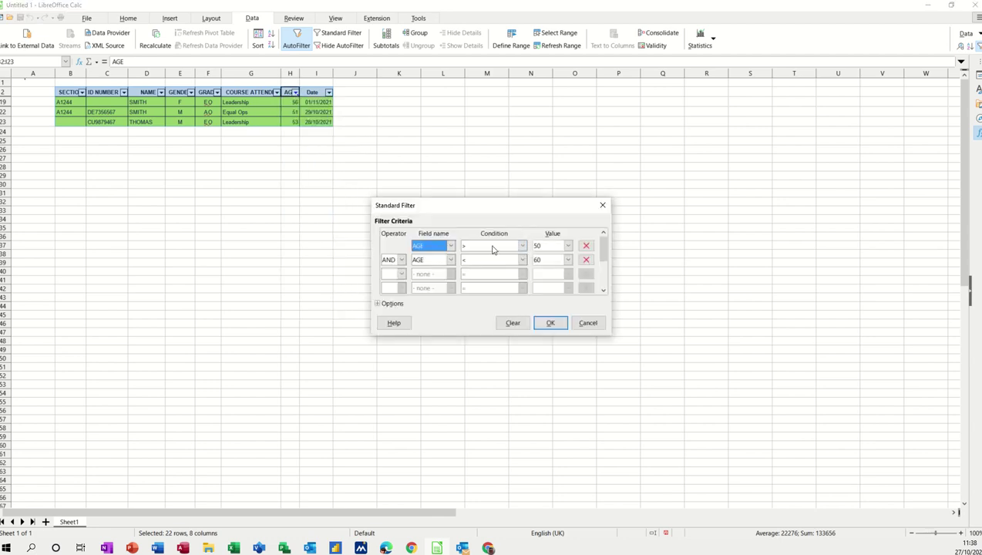
click(586, 246)
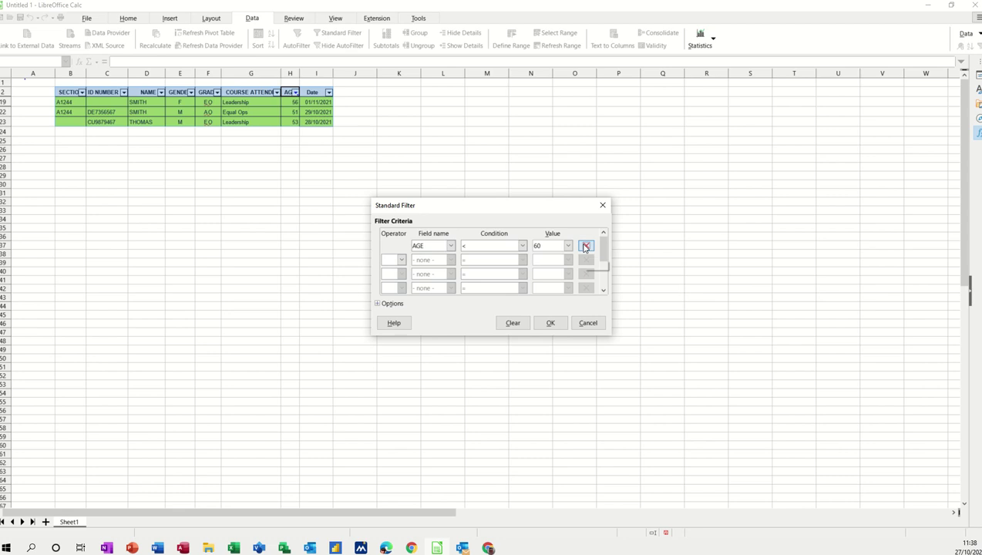
click(550, 323)
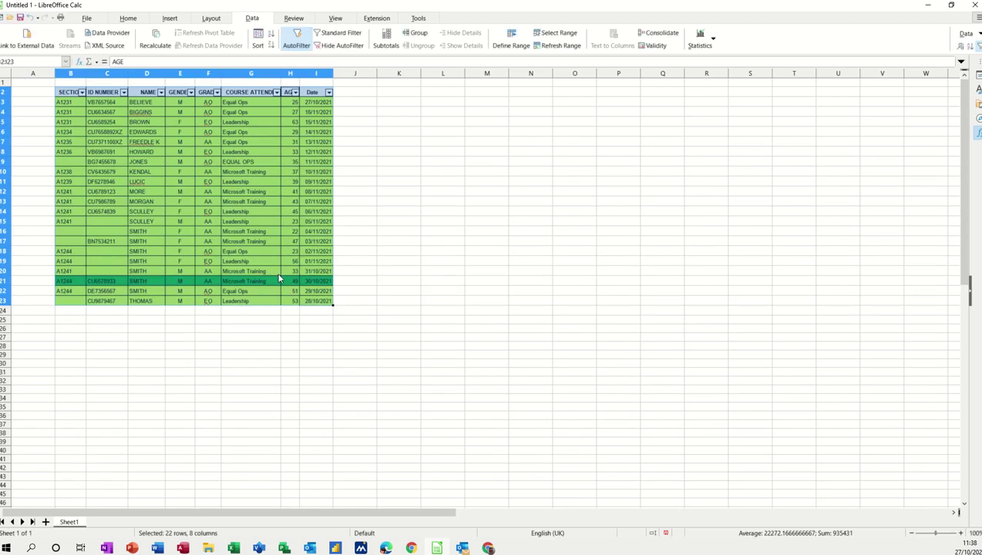
click(123, 93)
Start an ID NUMBER Standard Filter with the condition Begins with CU.
click(114, 169)
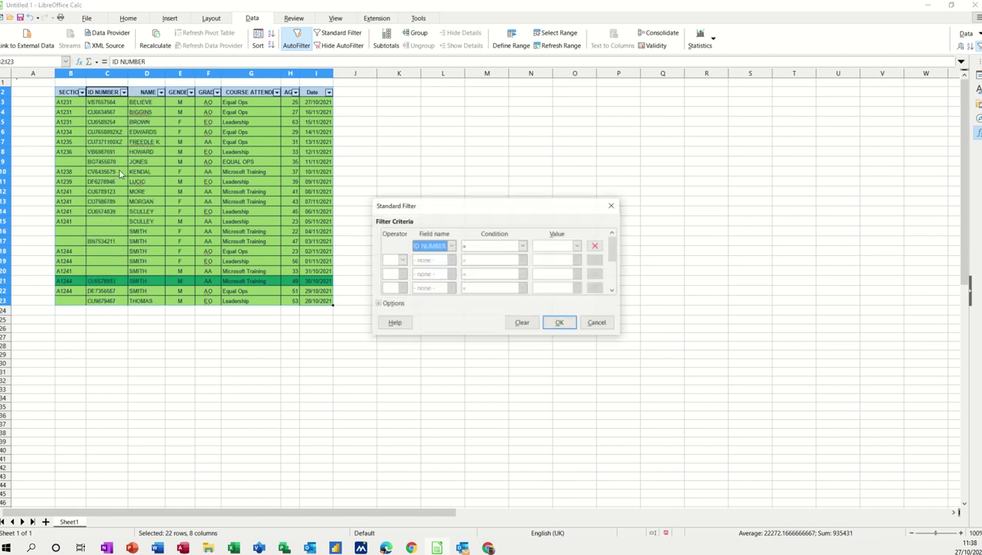
click(523, 246)
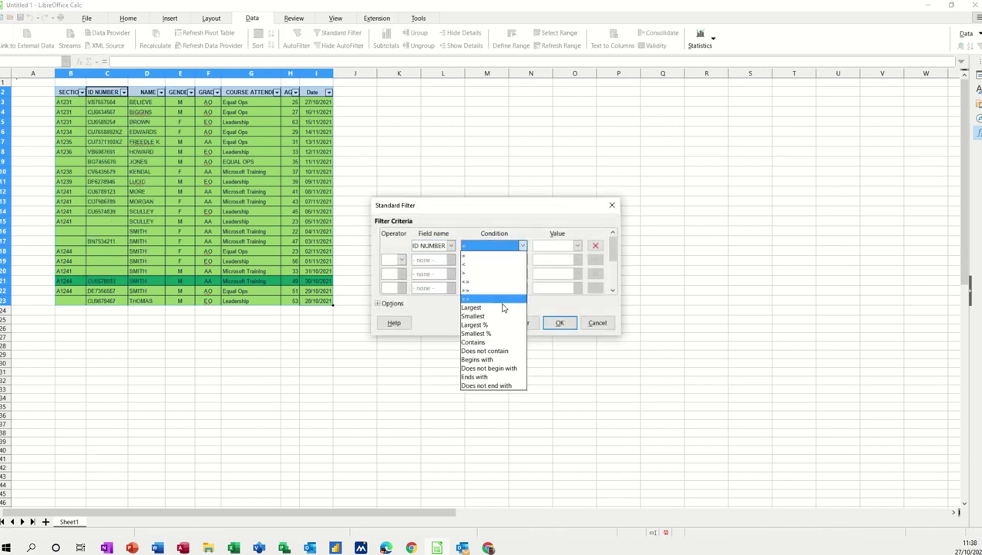
click(476, 360)
click(545, 246)
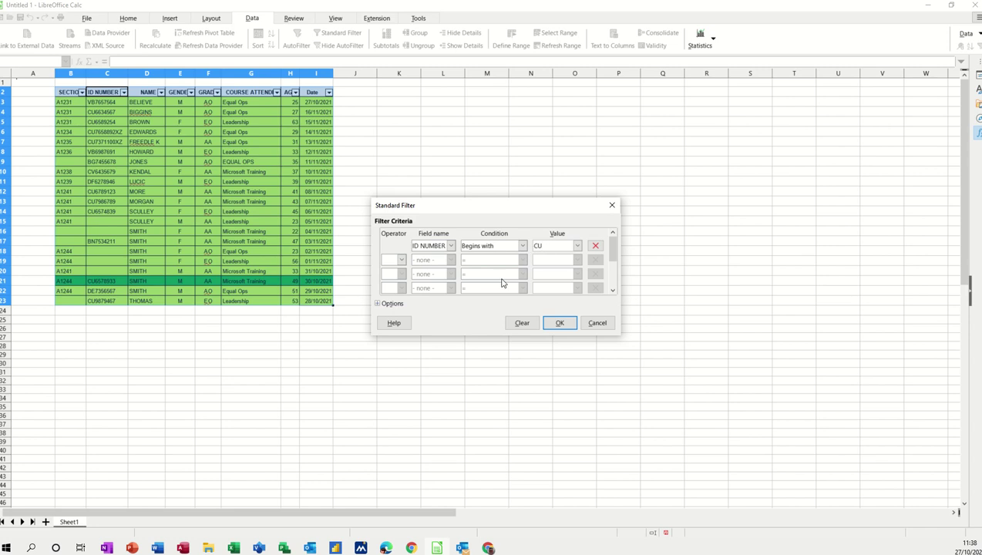
Add an AND condition ID NUMBER Ends with XZ and apply it, leaving 2 records.
click(401, 259)
click(389, 268)
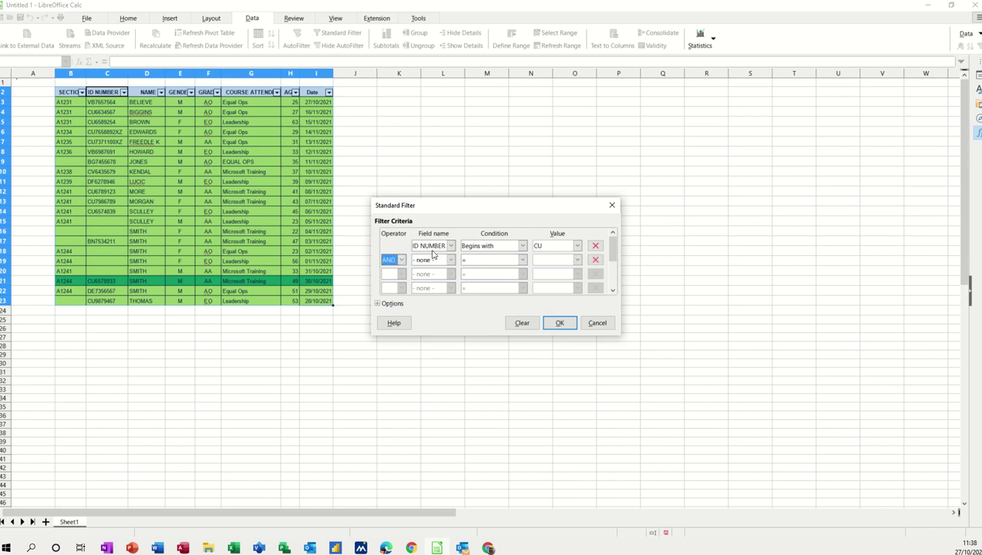
click(451, 260)
click(436, 289)
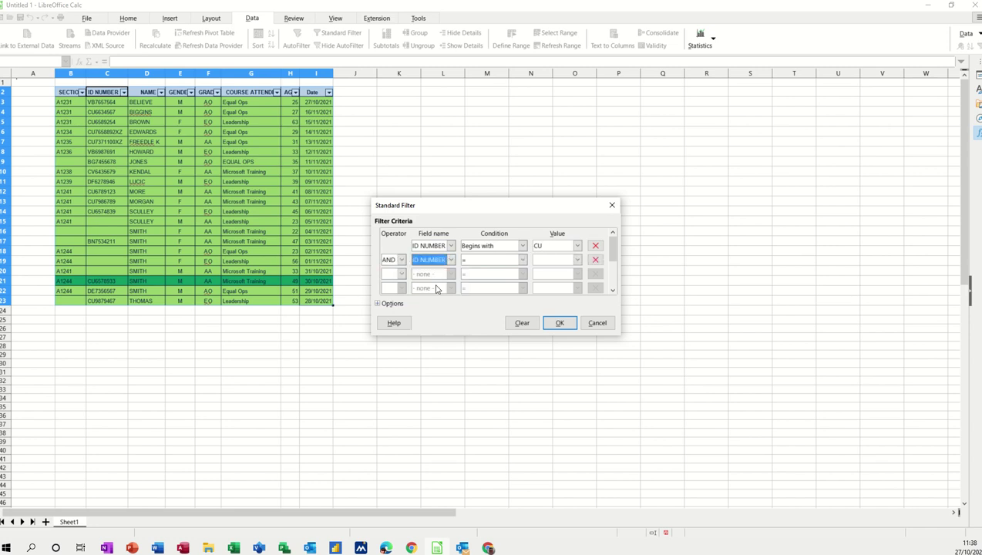
click(522, 261)
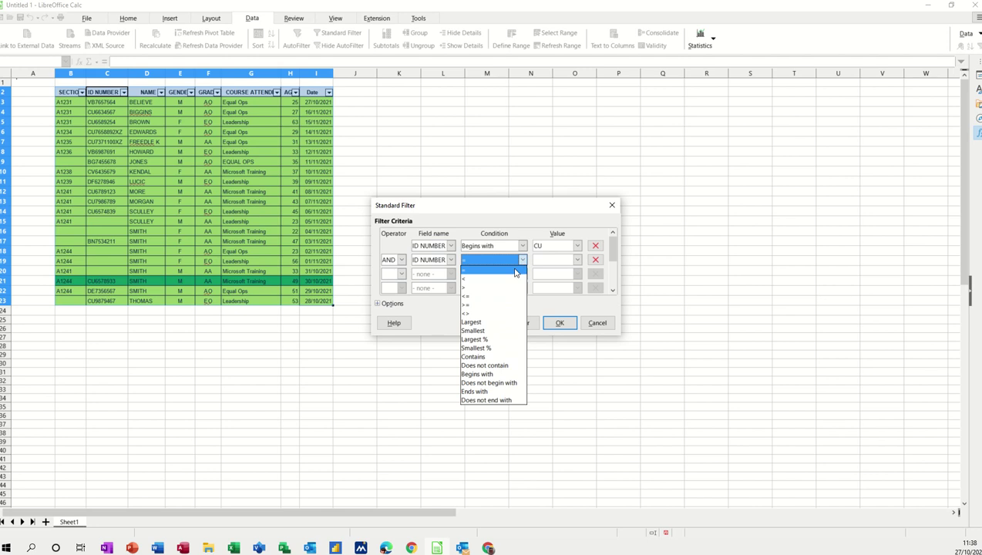
click(478, 392)
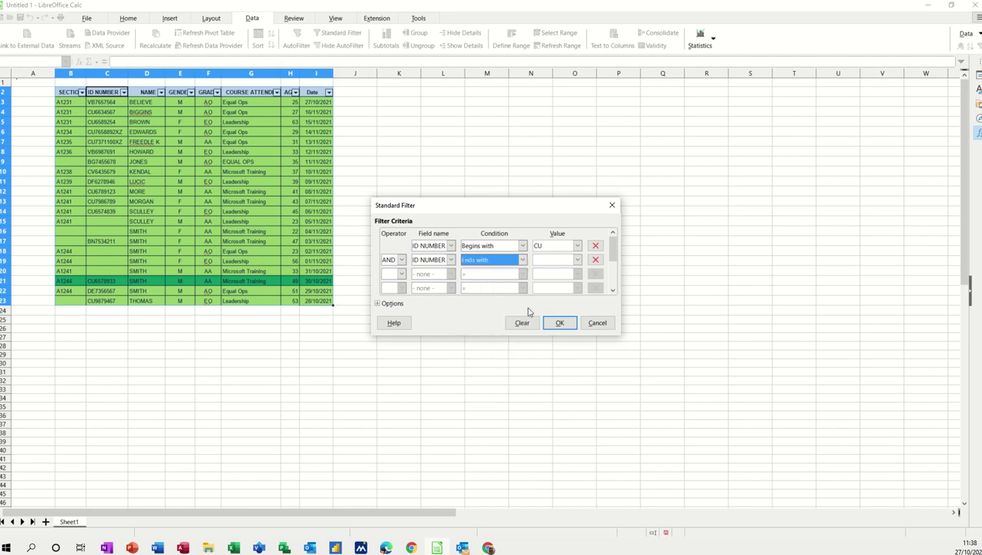
click(545, 264)
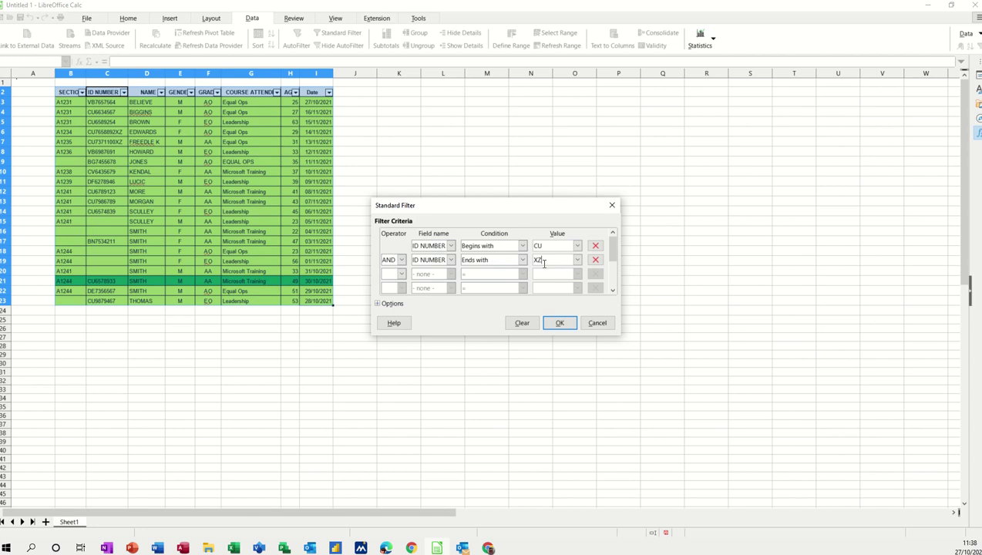
click(560, 323)
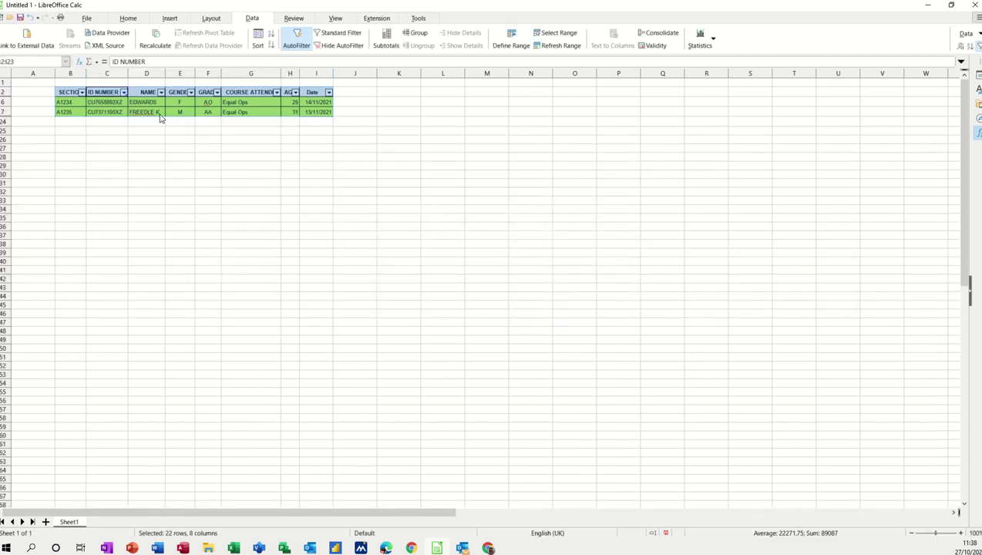
Remove both ID criteria from the Standard Filter so all 21 records show.
click(123, 92)
click(121, 168)
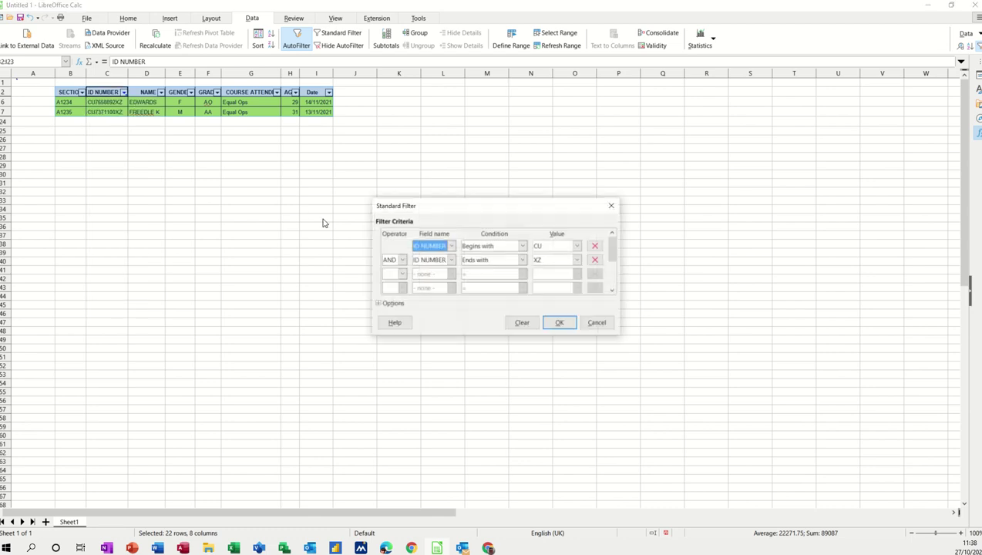
click(594, 246)
click(595, 247)
click(560, 323)
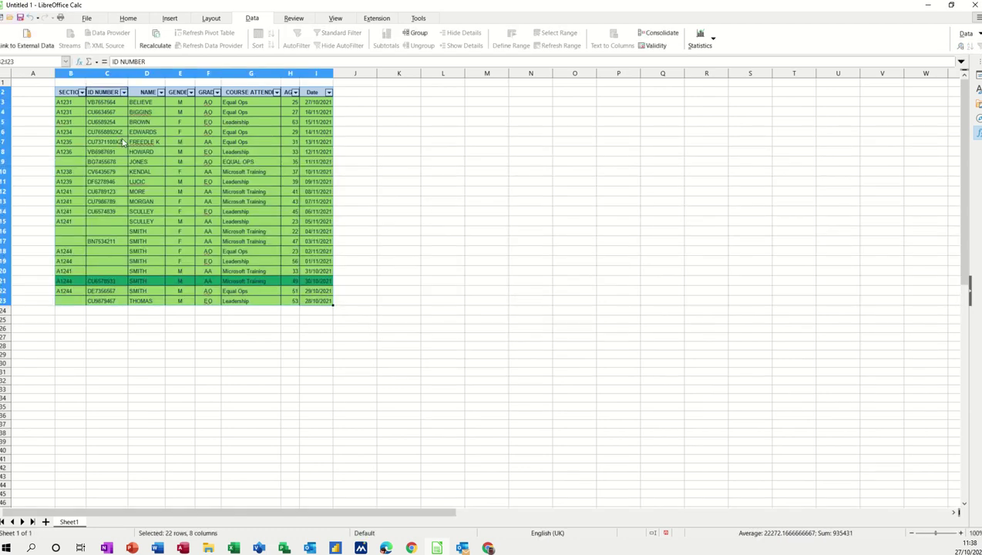
click(328, 93)
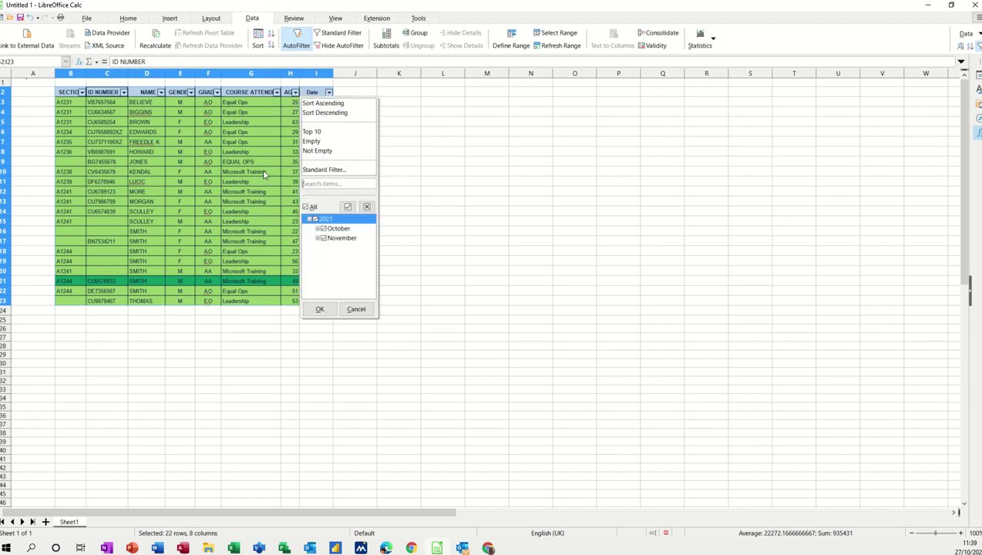
In Standard Filter, set the first condition to Date greater than 2021-11-01.
click(314, 171)
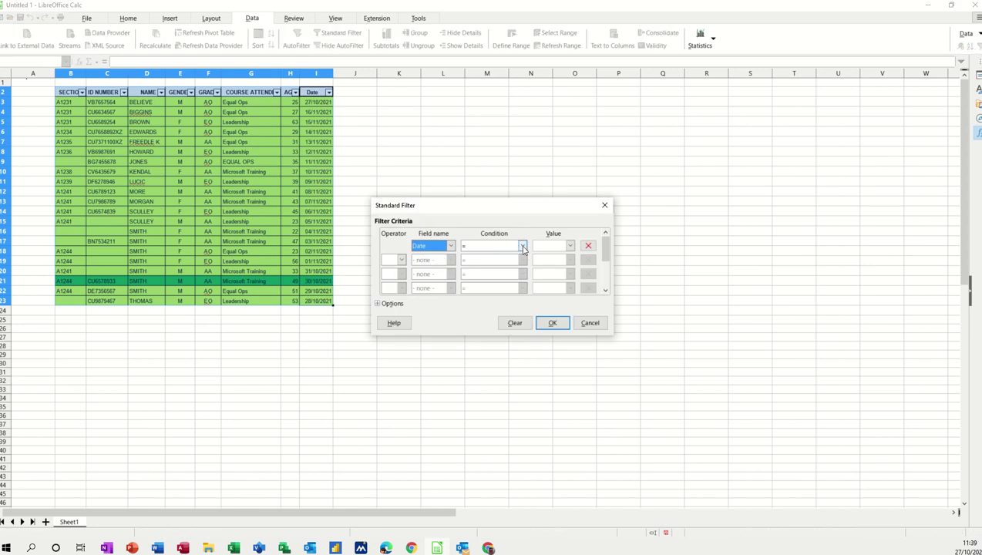
click(519, 246)
click(488, 273)
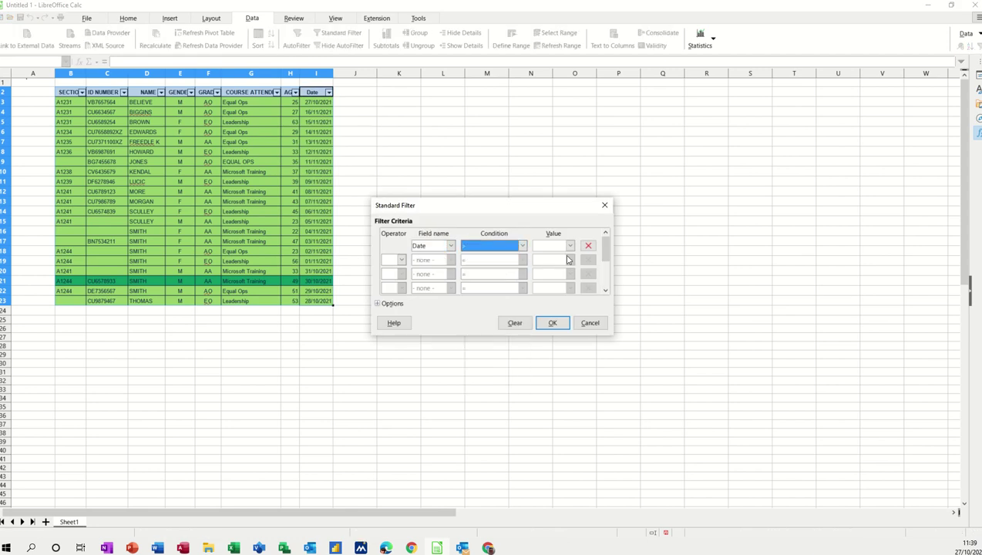
click(570, 246)
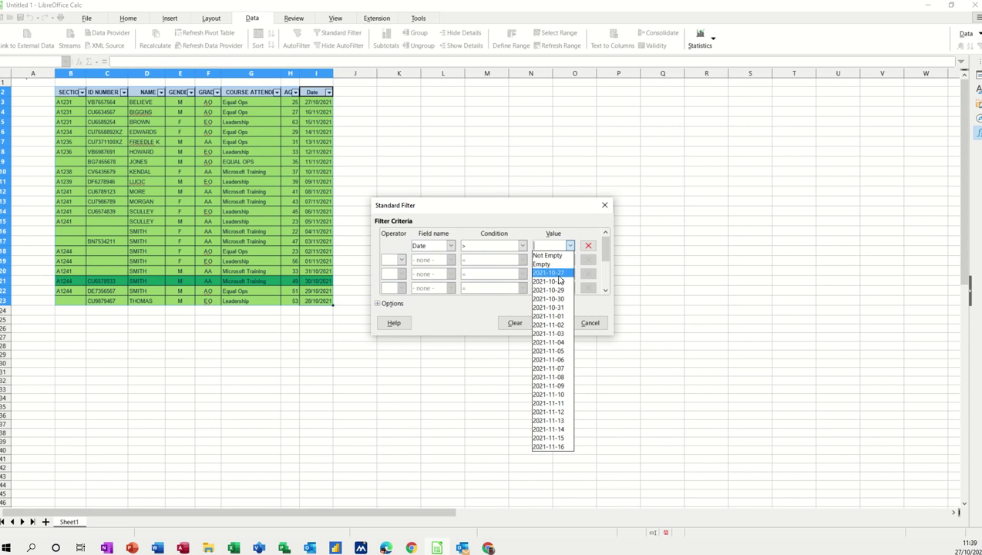
click(545, 322)
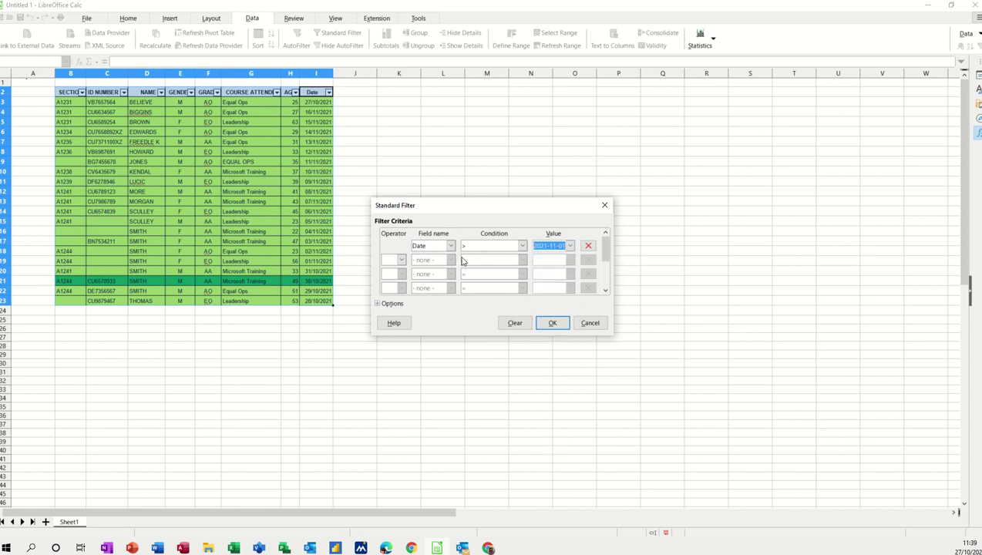
Add a second condition, AND Date less than 2021-11-10, and apply the filter.
click(401, 262)
click(398, 269)
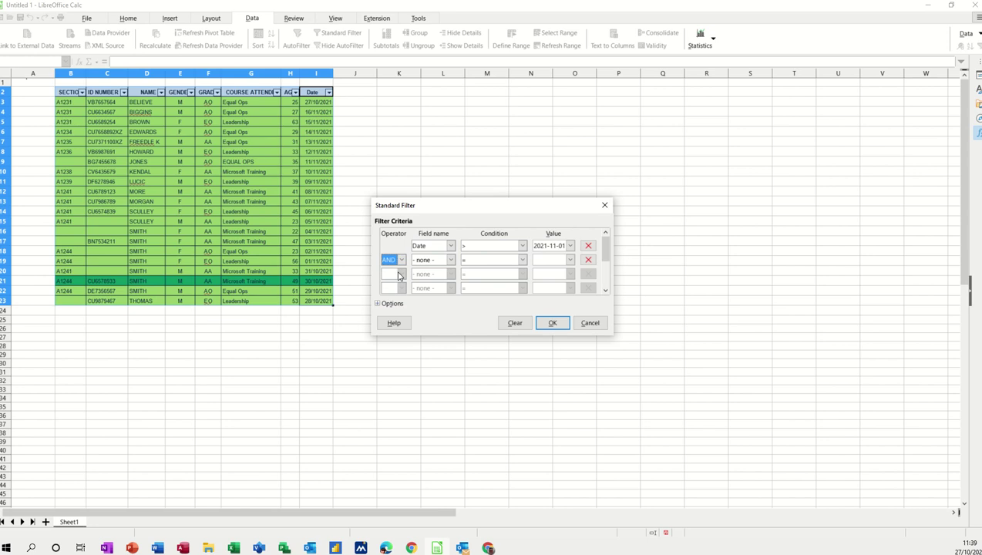
click(451, 262)
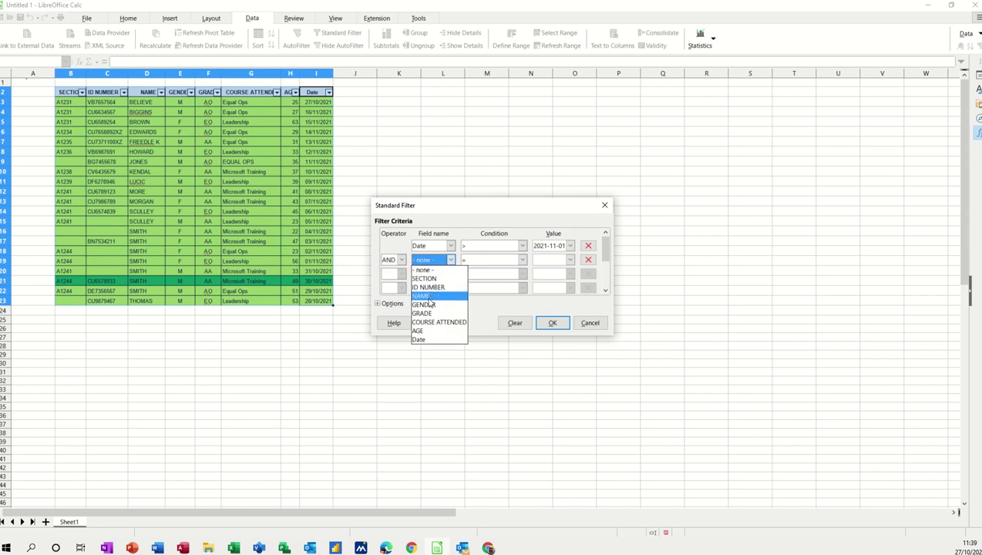
click(426, 340)
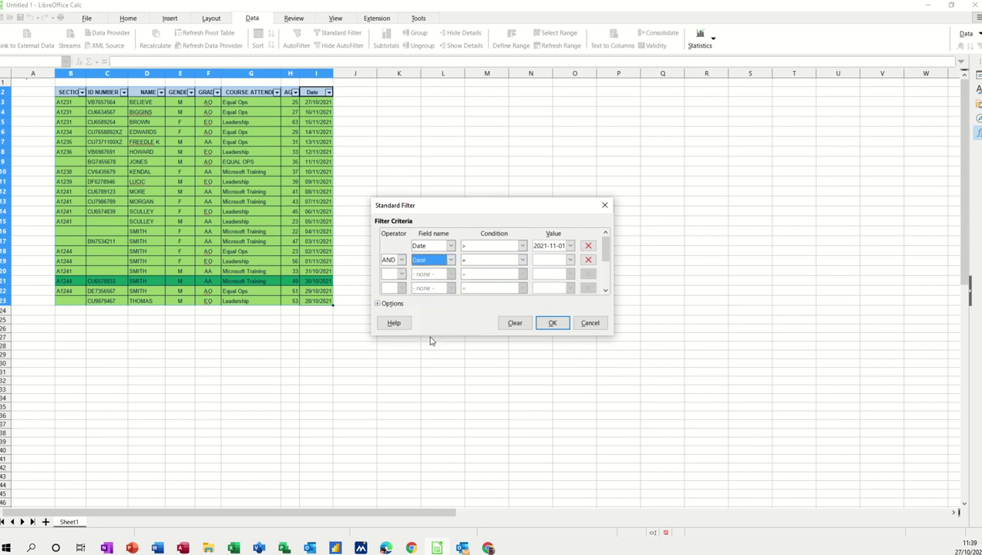
click(522, 260)
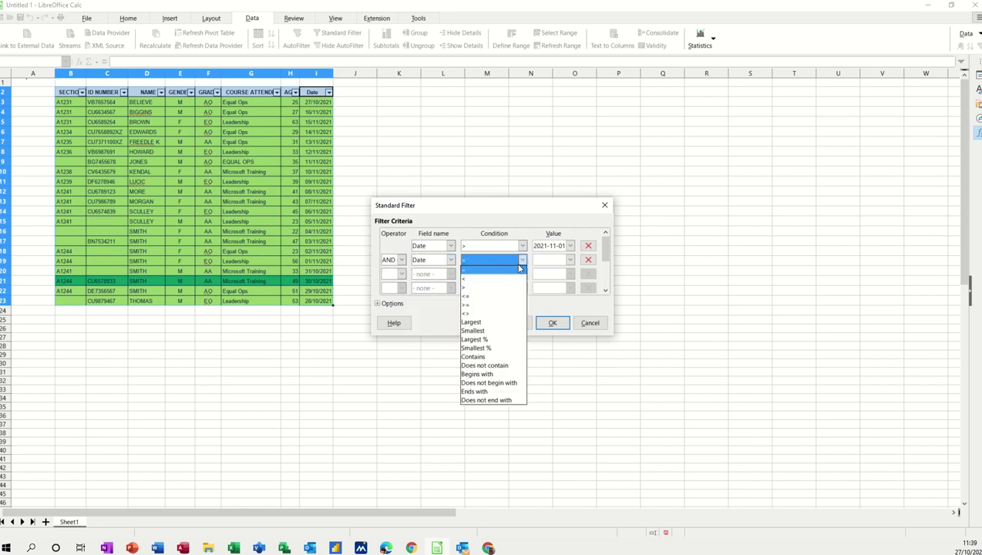
click(478, 282)
click(570, 259)
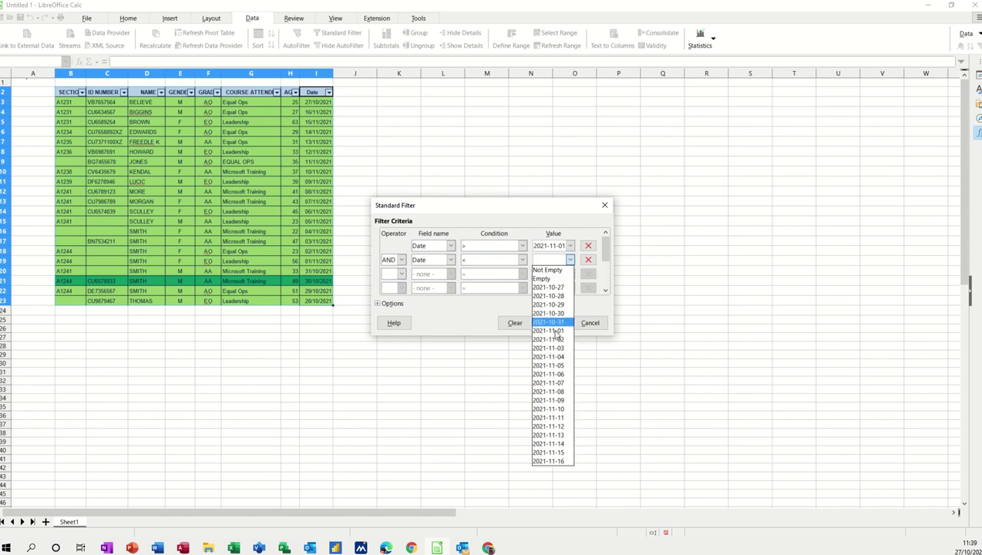
click(552, 409)
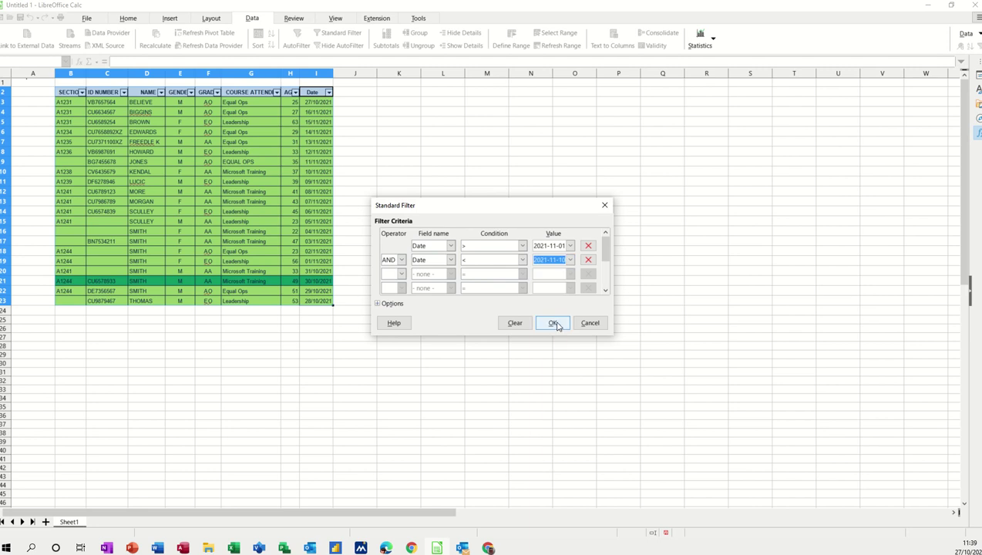
click(554, 323)
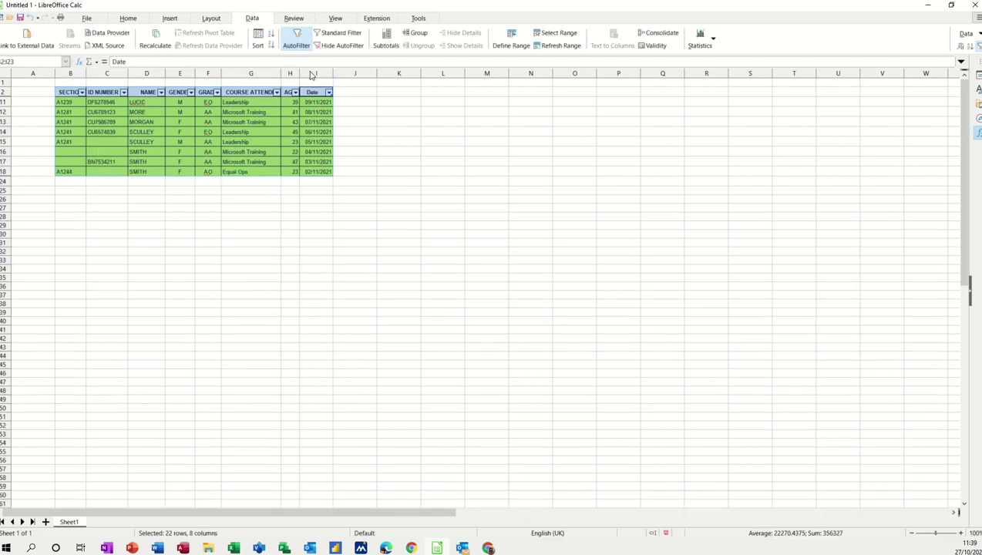
Toggle AutoFilter off and back on to clear the date filter and show all 21 records.
click(297, 38)
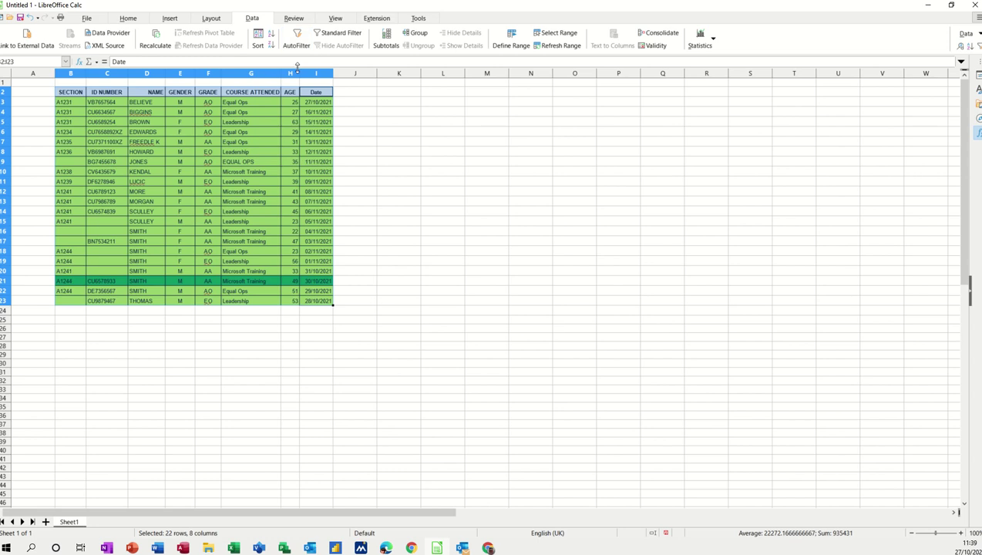
click(295, 44)
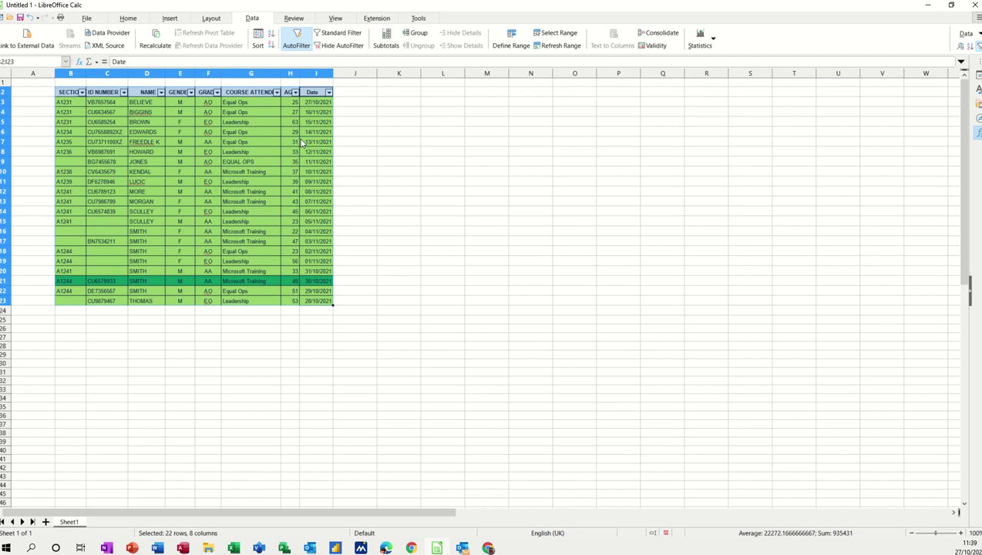
click(298, 39)
click(298, 38)
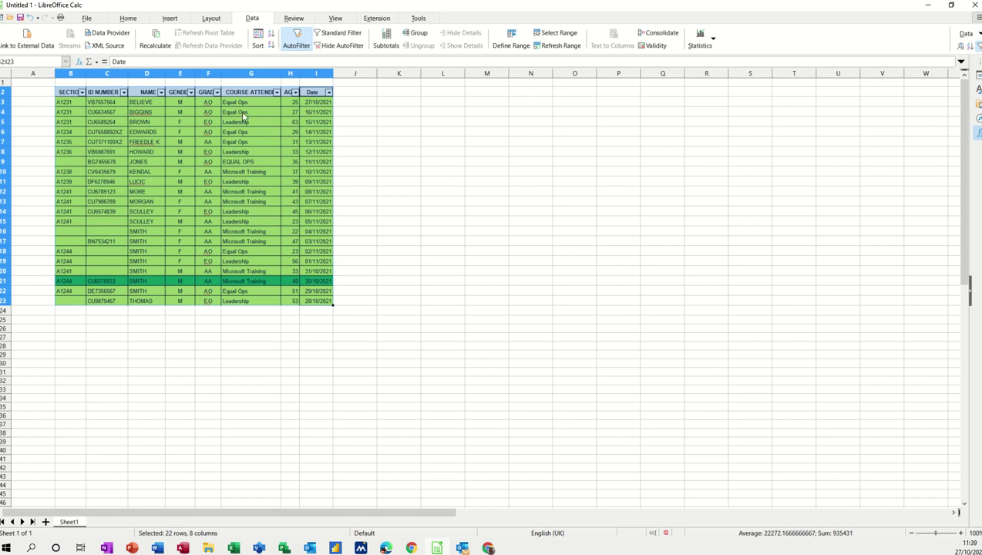
Sort the table by GENDER ascending, then descending, then by GRADE ascending.
click(185, 126)
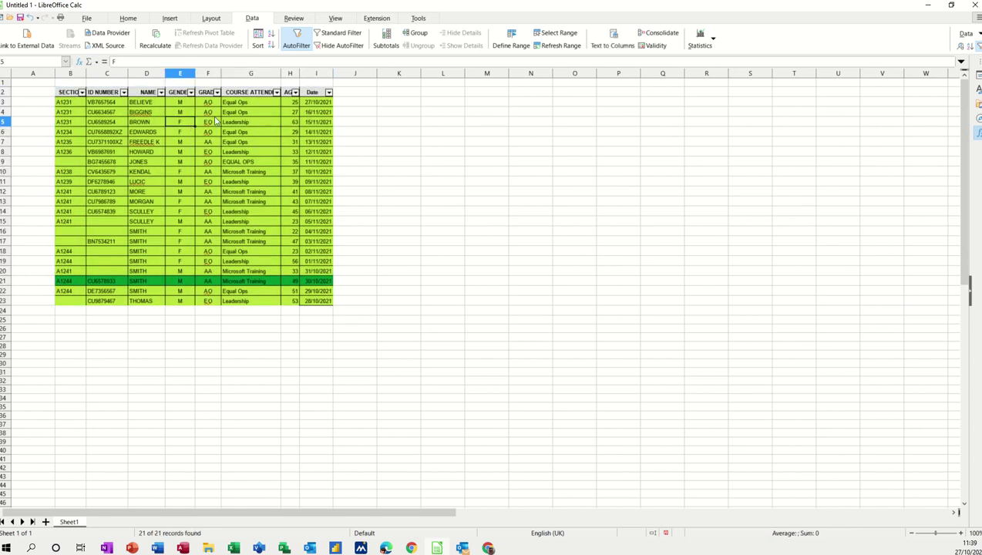
click(272, 35)
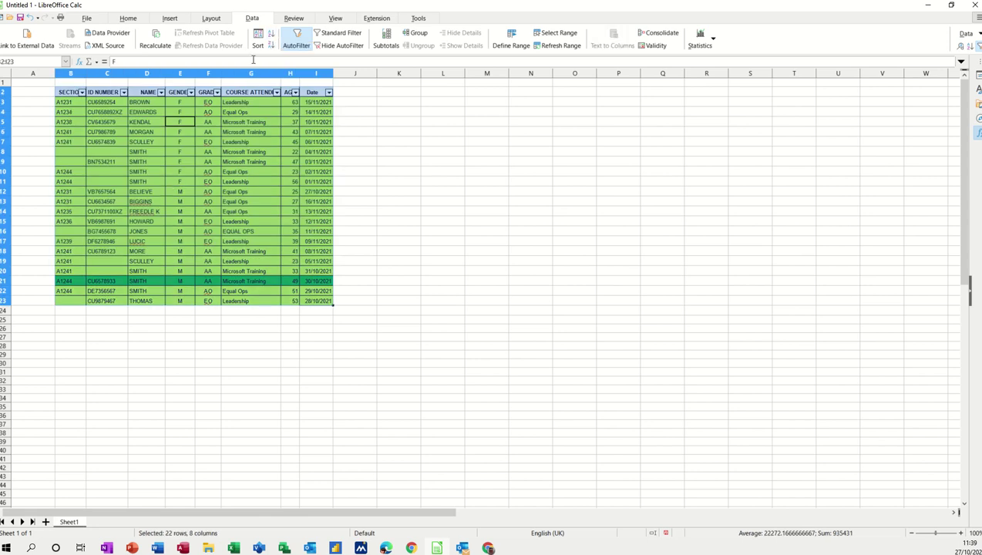
click(272, 45)
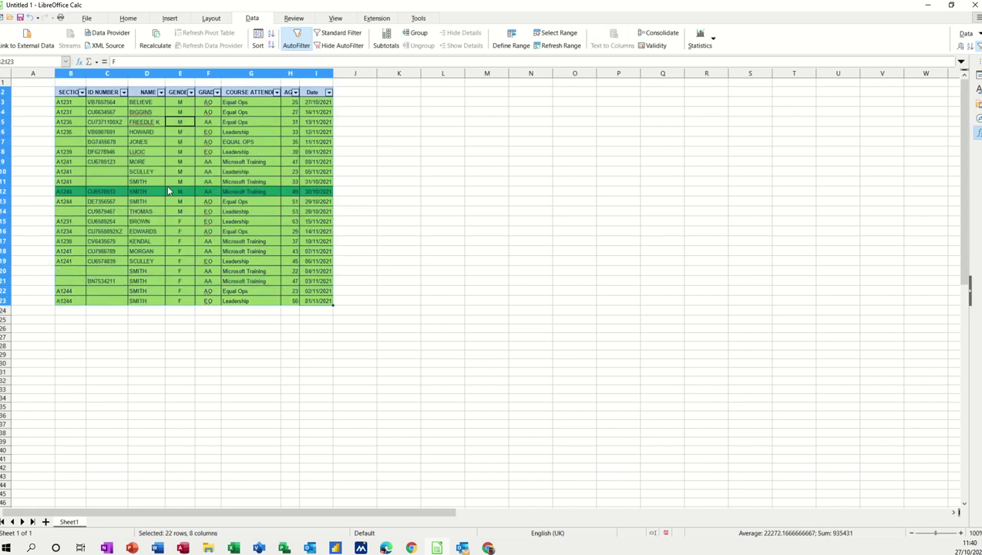
click(208, 131)
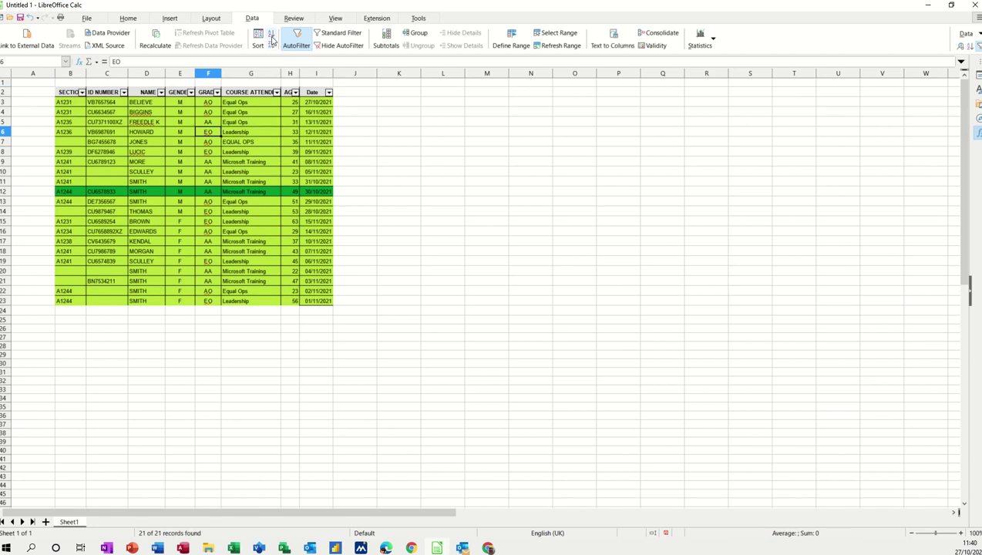
click(271, 34)
From a COURSE ATTENDED cell, open the Sort dialog and cancel, then toggle AutoFilter off and on.
click(239, 171)
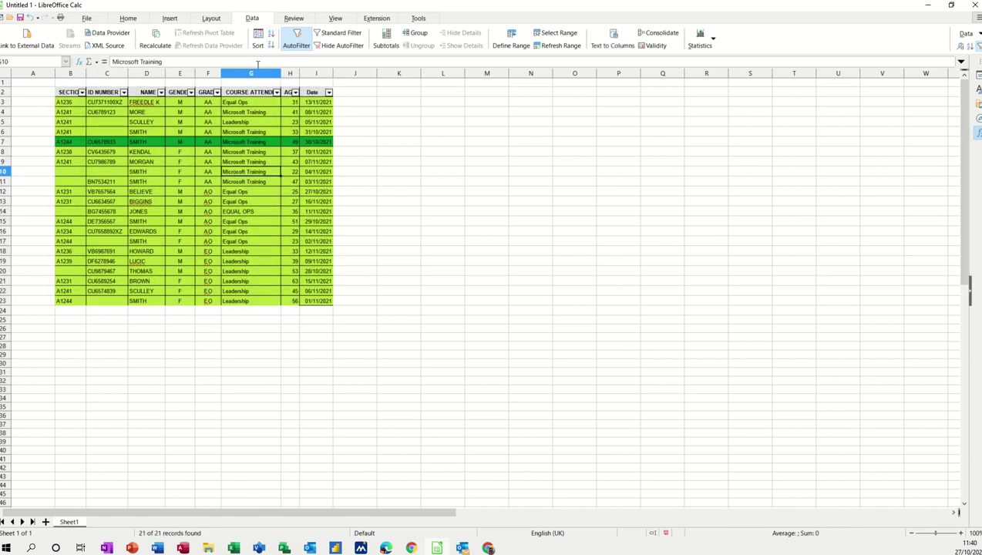
click(257, 39)
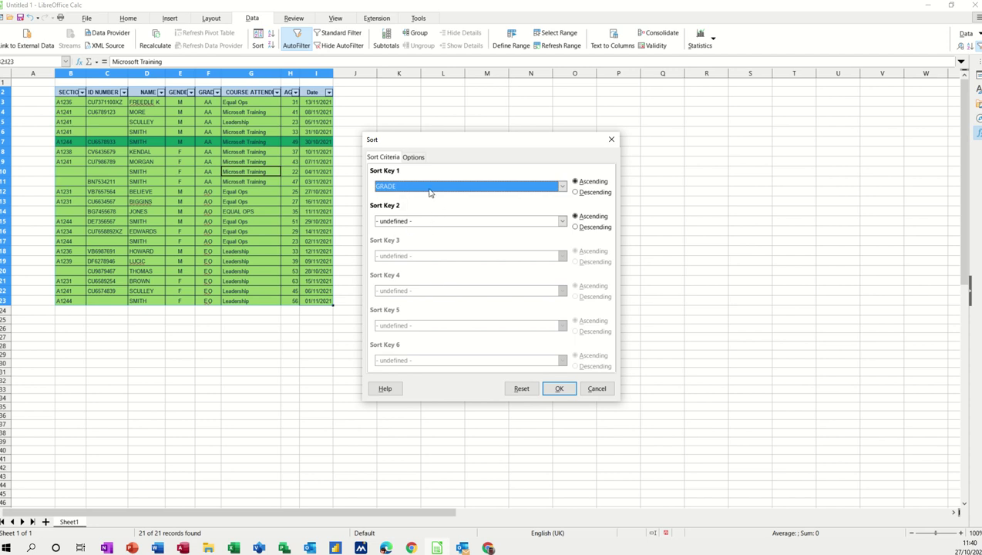
click(597, 388)
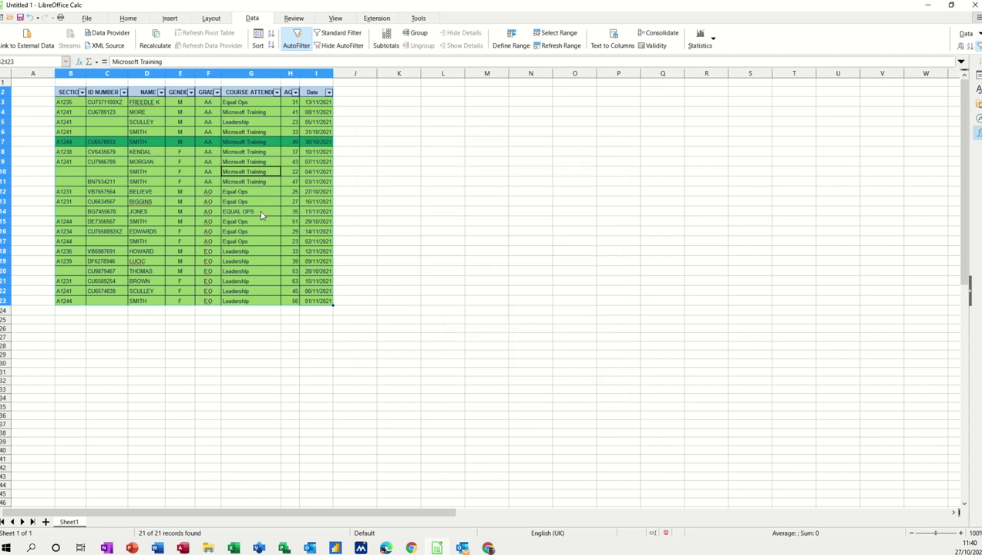
click(245, 143)
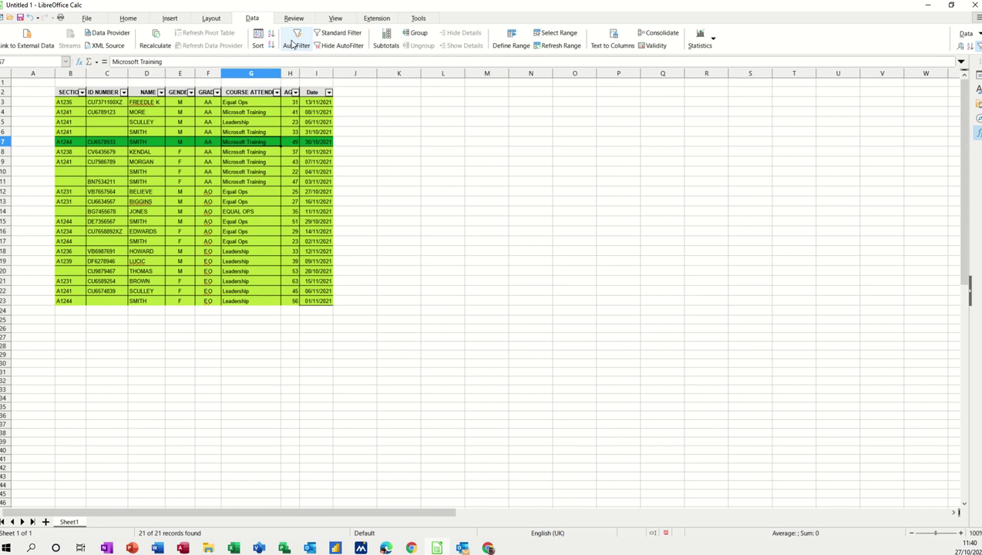
click(294, 43)
click(296, 42)
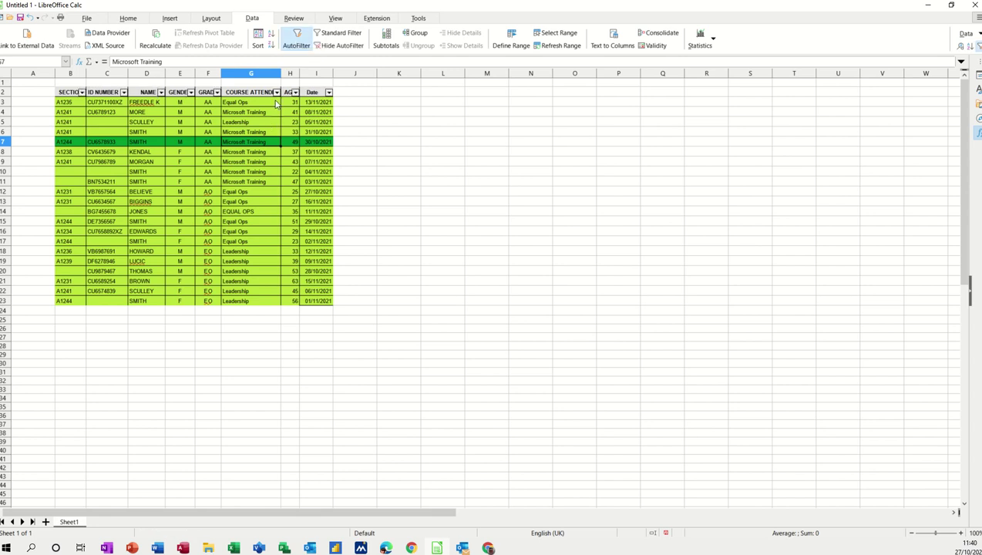
click(276, 92)
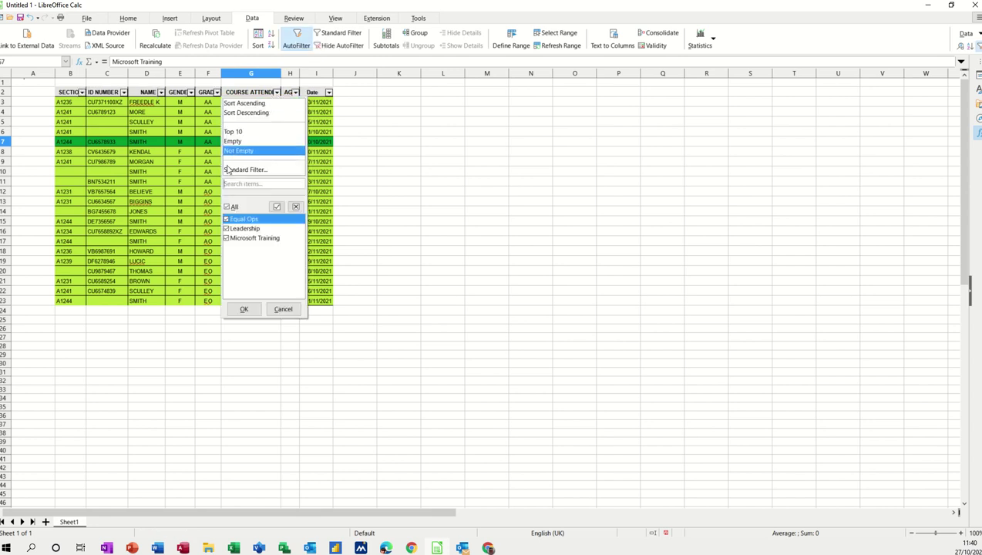
click(227, 229)
click(226, 239)
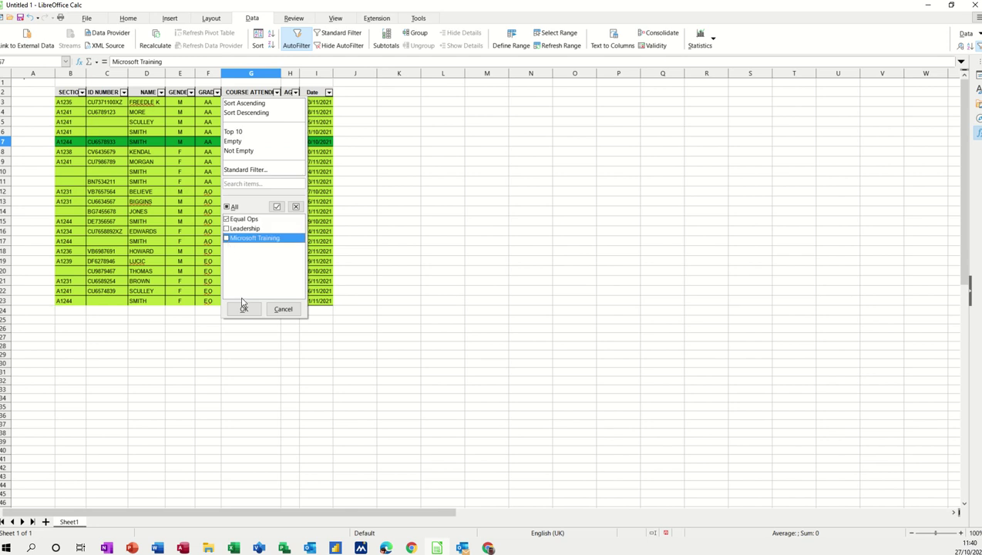
click(244, 310)
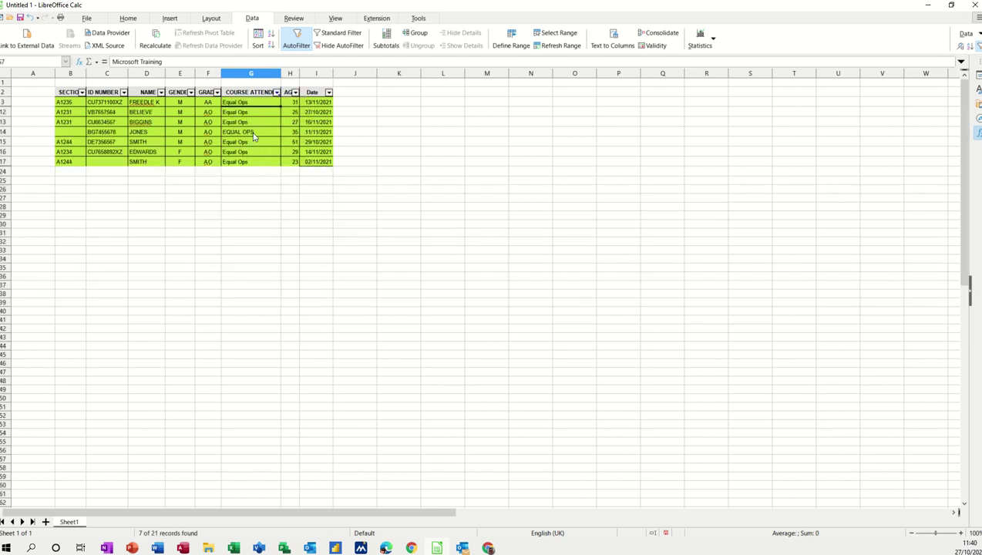
click(277, 92)
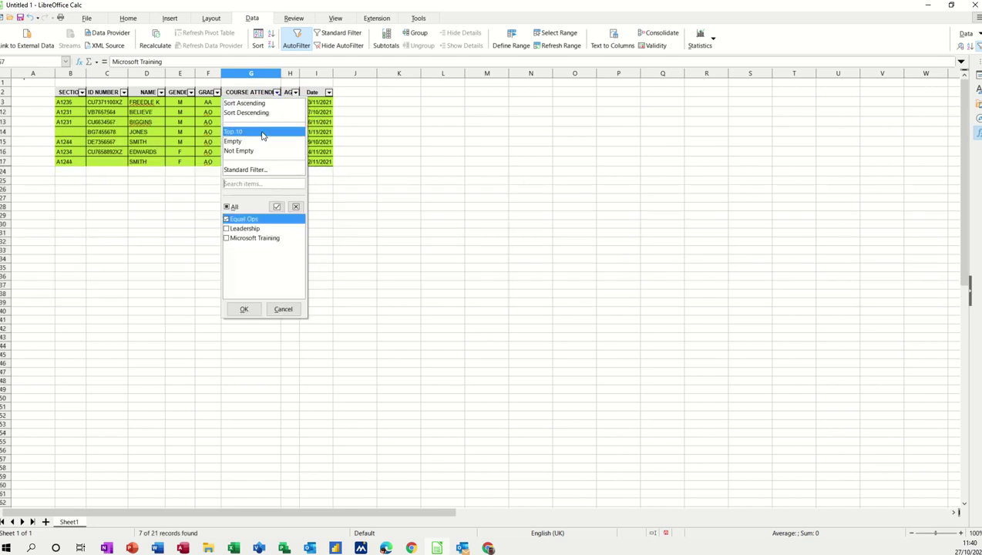
click(227, 230)
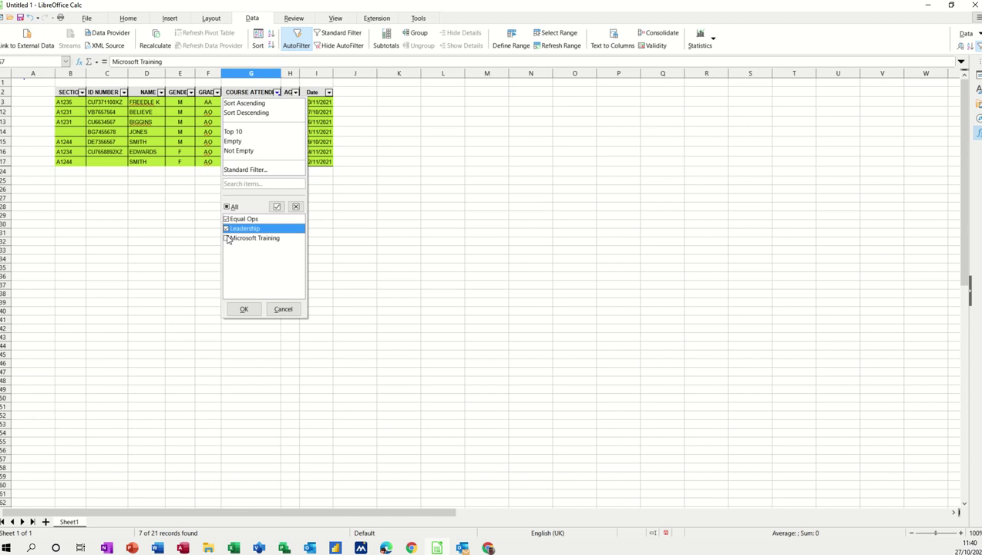
click(228, 239)
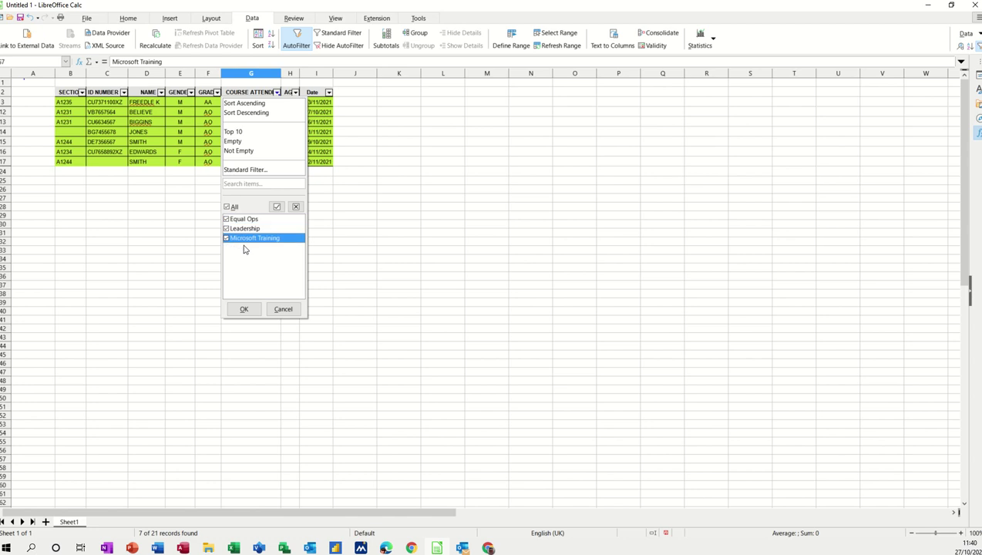
click(245, 170)
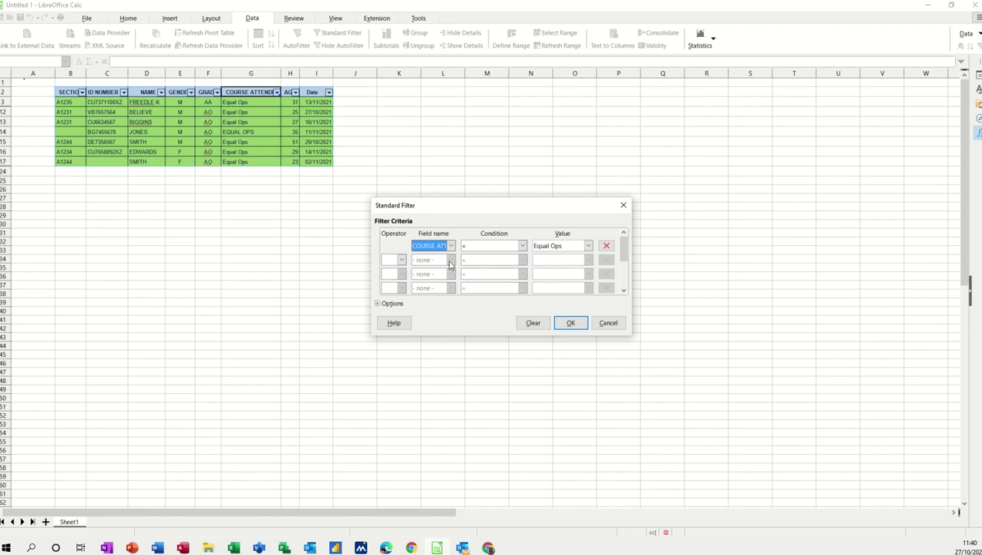
click(606, 326)
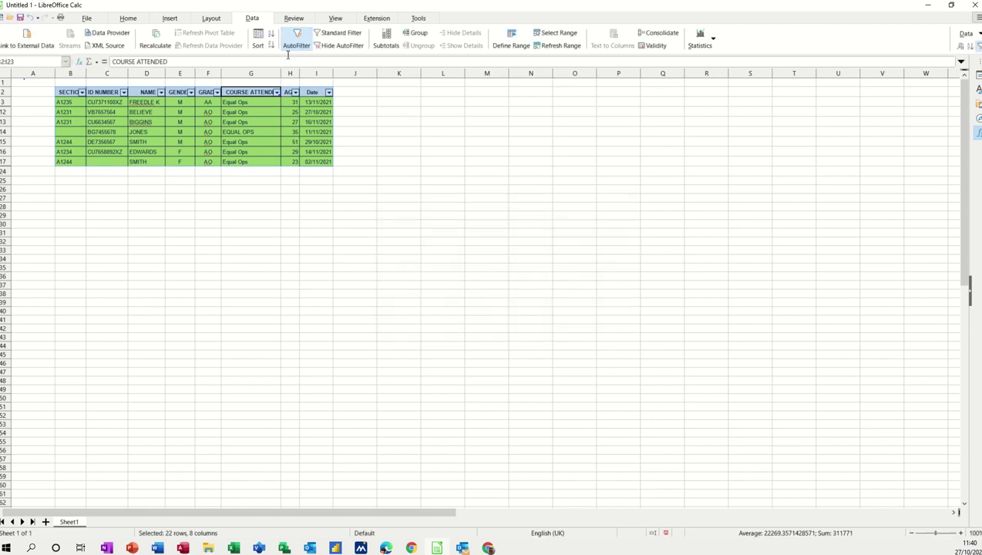
click(291, 45)
click(291, 45)
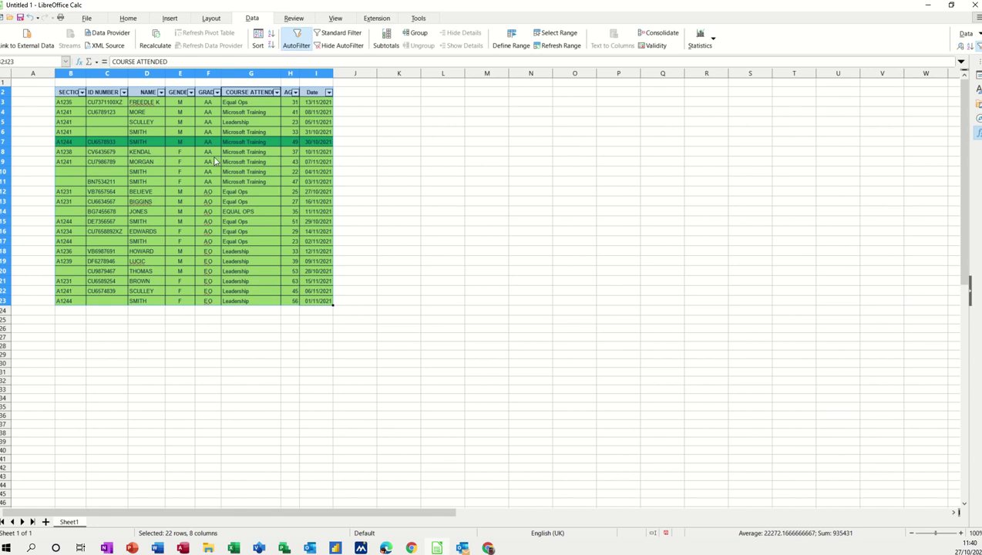